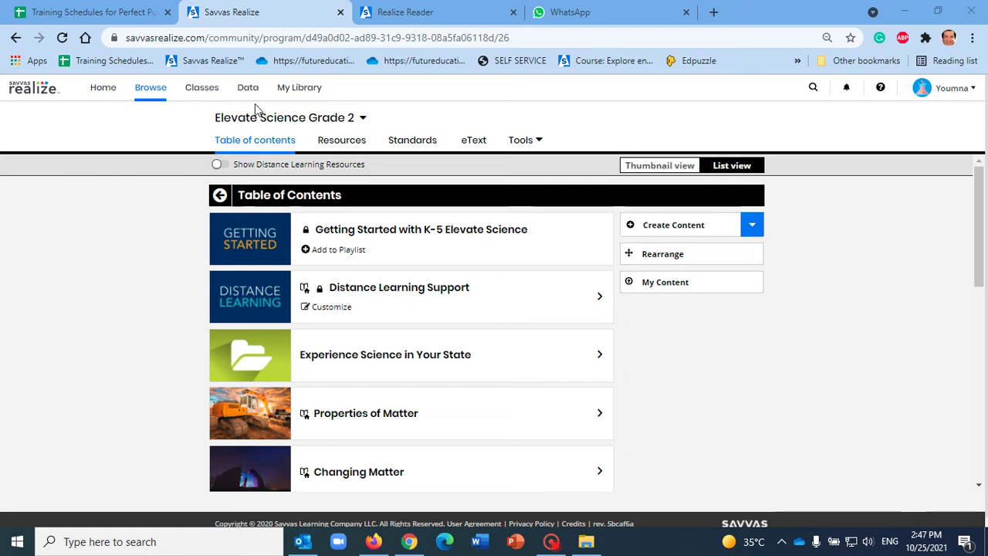
Open the Tools list on the Elevate Science Grade 2 course page to find Assessment Download Center.
{"action": "left_click", "coordinate": [540, 143]}
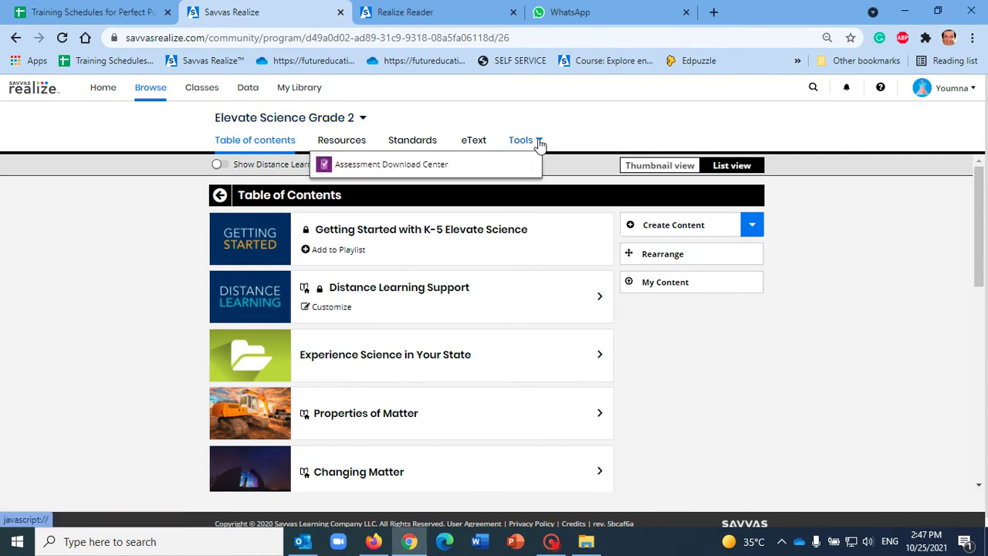
Download the Elevate Science Grade 2 Windows Test Bank zip (58.02 MB) from the Assessment Download Center.
{"action": "left_click", "coordinate": [377, 169]}
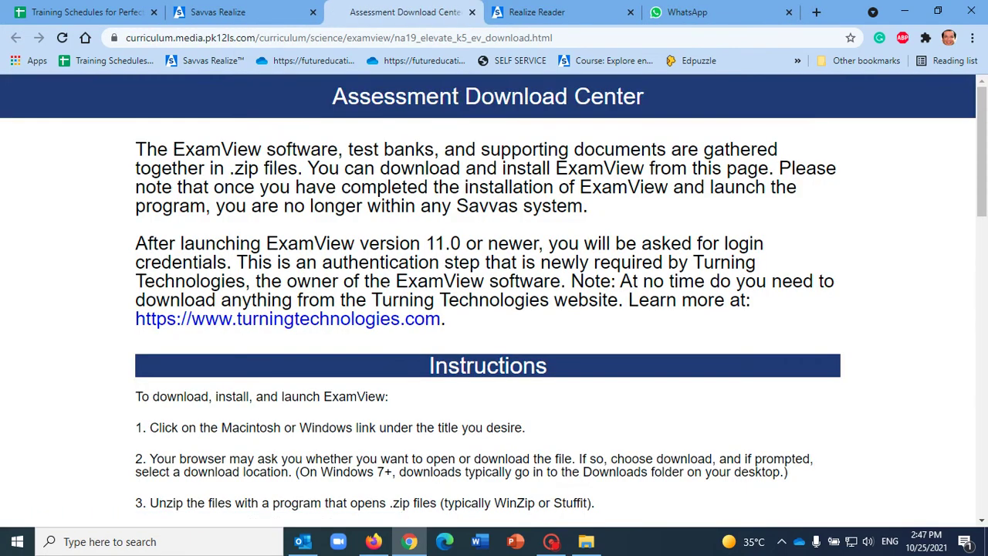
{"action": "scroll", "coordinate": [366, 315], "scroll_direction": "down", "scroll_amount": 11}
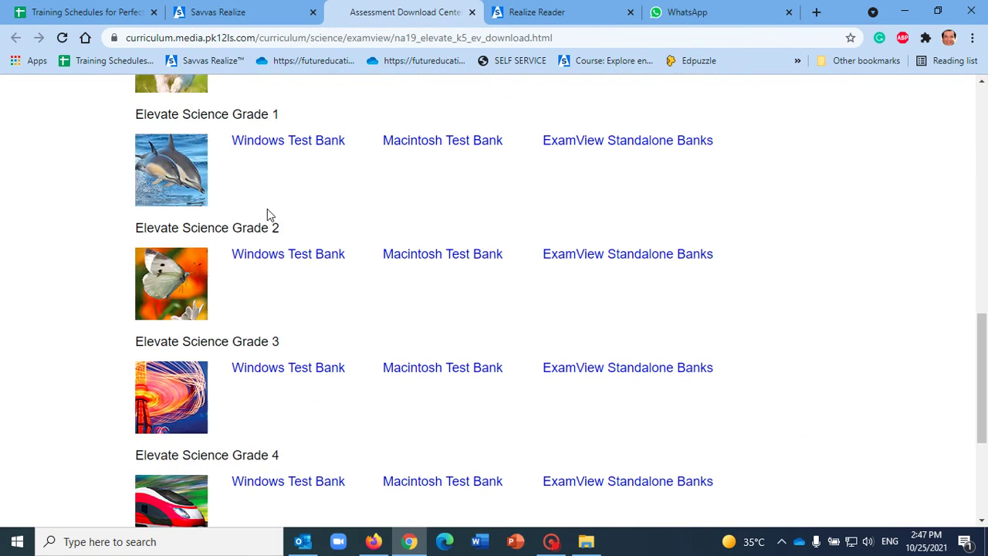
{"action": "left_click", "coordinate": [290, 260]}
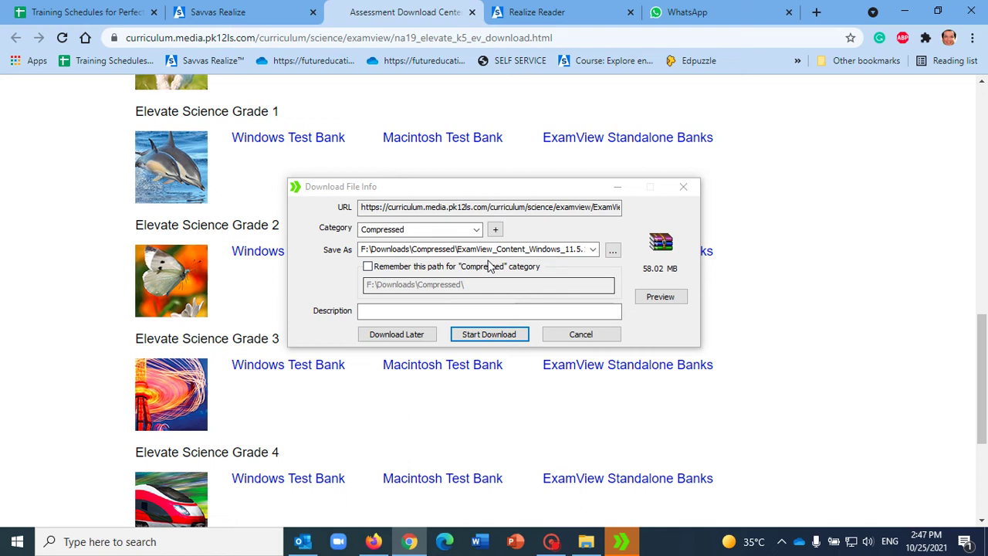
{"action": "left_click", "coordinate": [498, 338]}
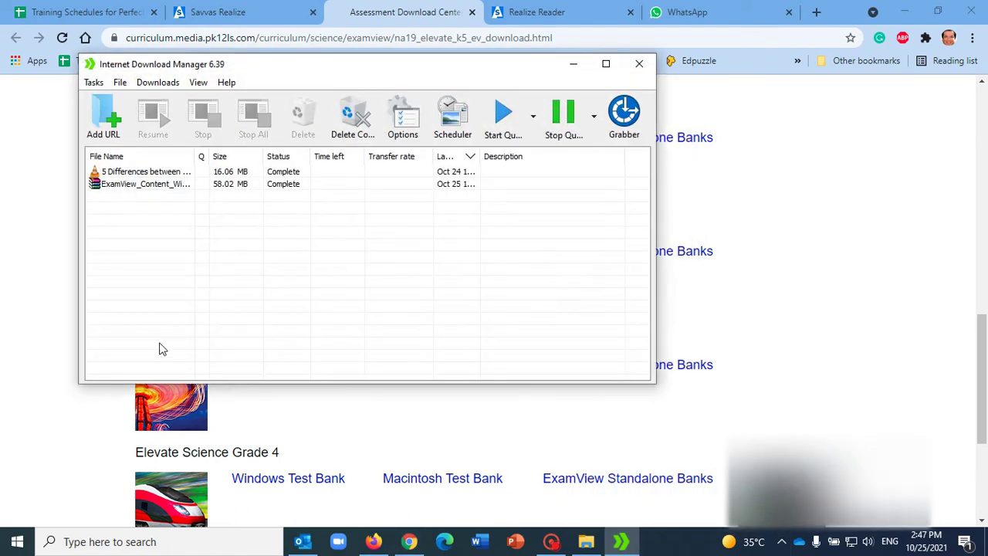
Open the downloaded Grade 2 ExamView content zip in WinRAR and run its Setup.exe.
{"action": "left_click", "coordinate": [123, 185]}
{"action": "double_click", "coordinate": [171, 187]}
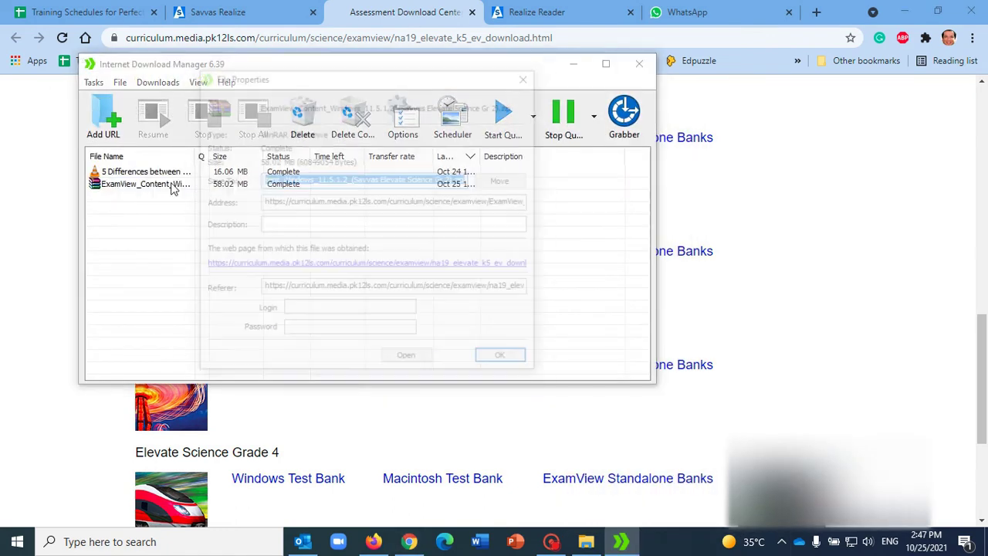
{"action": "left_click", "coordinate": [405, 361]}
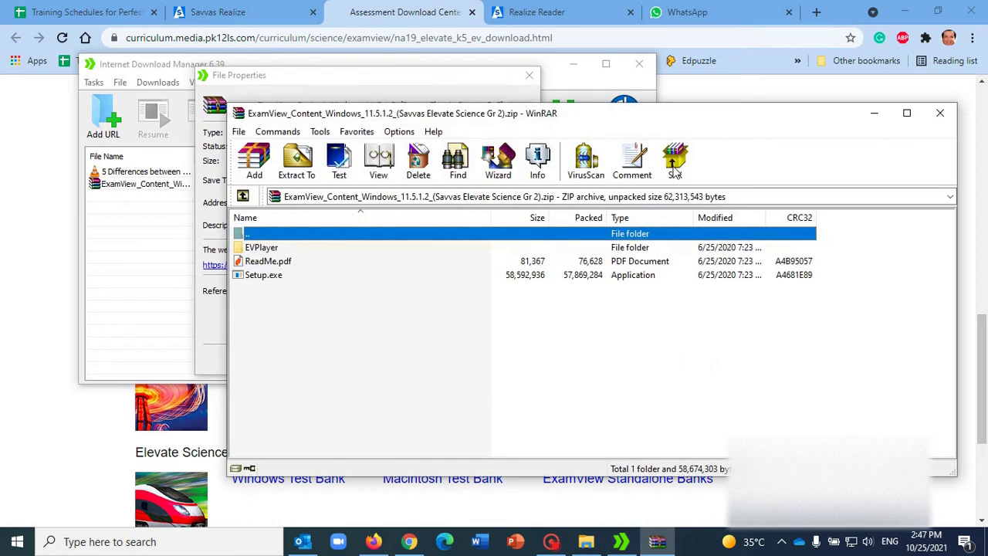
{"action": "left_click", "coordinate": [265, 278]}
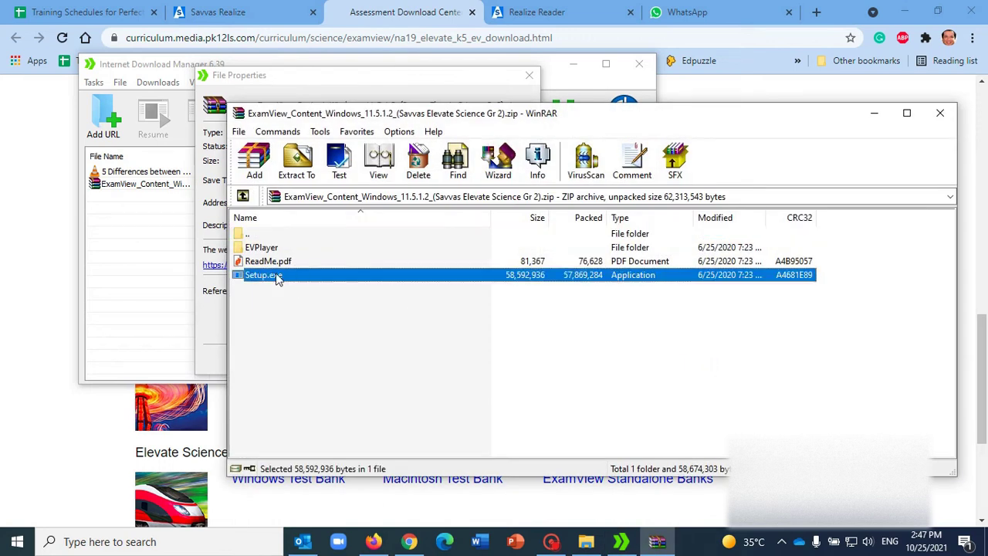
{"action": "double_click", "coordinate": [286, 282]}
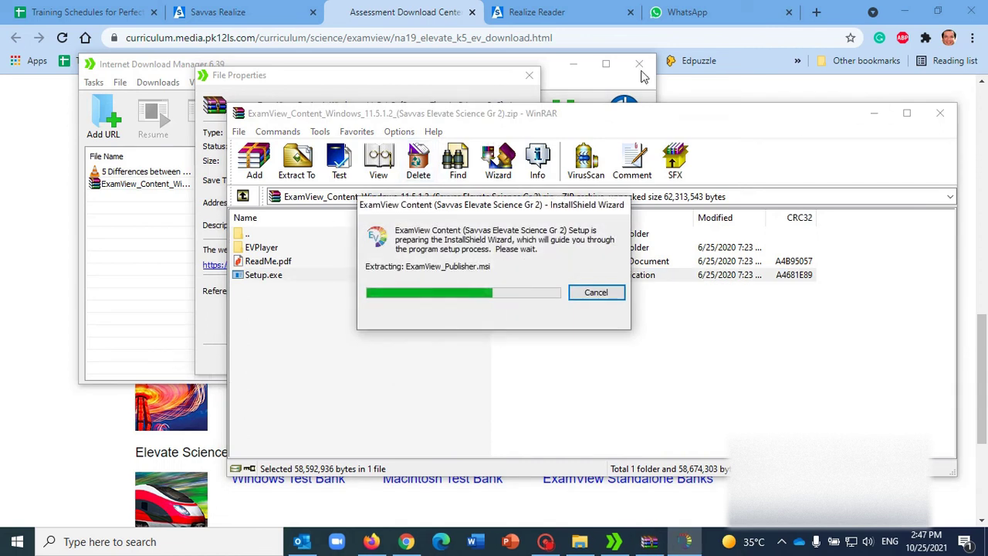
Install ExamView Content for Savvas Elevate Science Gr 2 with default folder and Complete setup type.
{"action": "left_click", "coordinate": [530, 77]}
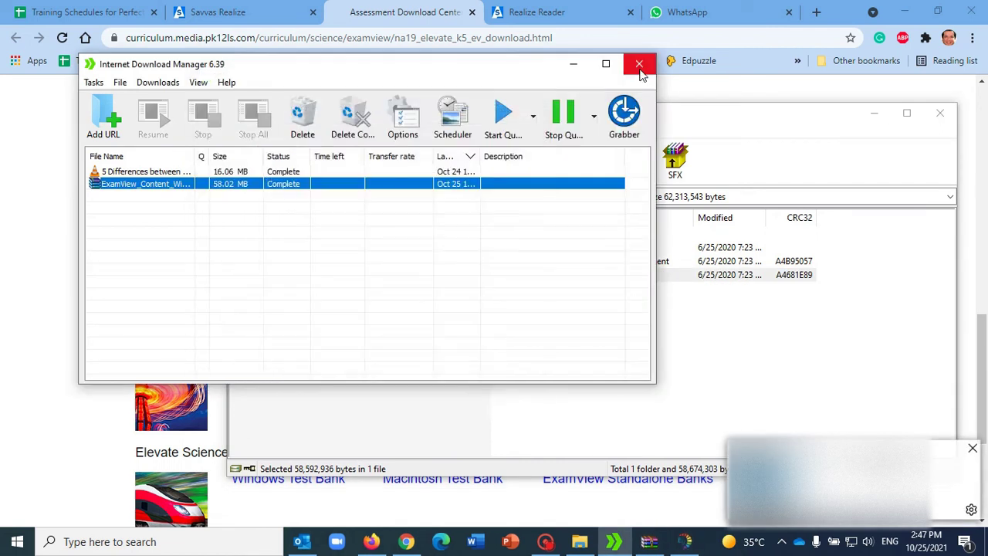
{"action": "left_click", "coordinate": [639, 63]}
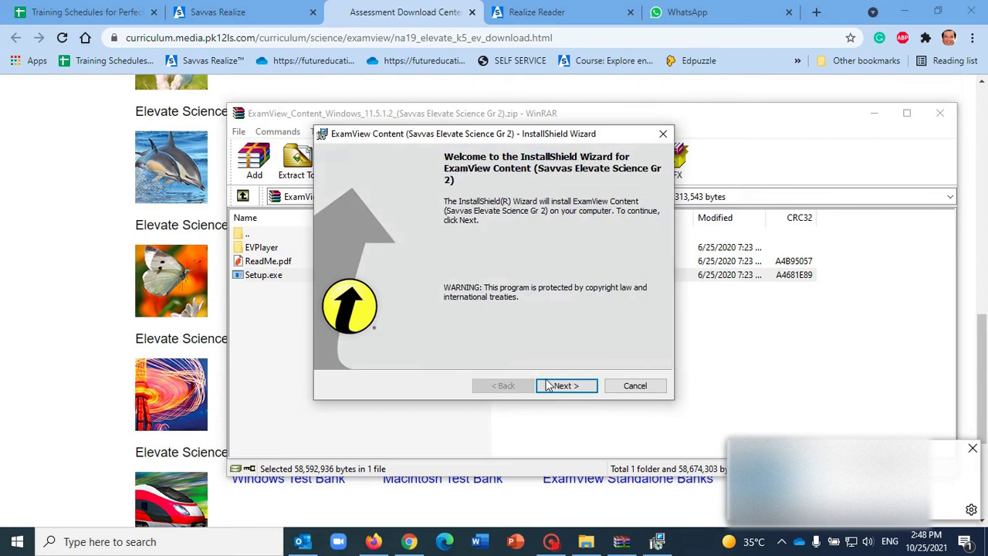
{"action": "left_click", "coordinate": [563, 387]}
{"action": "left_click", "coordinate": [358, 334]}
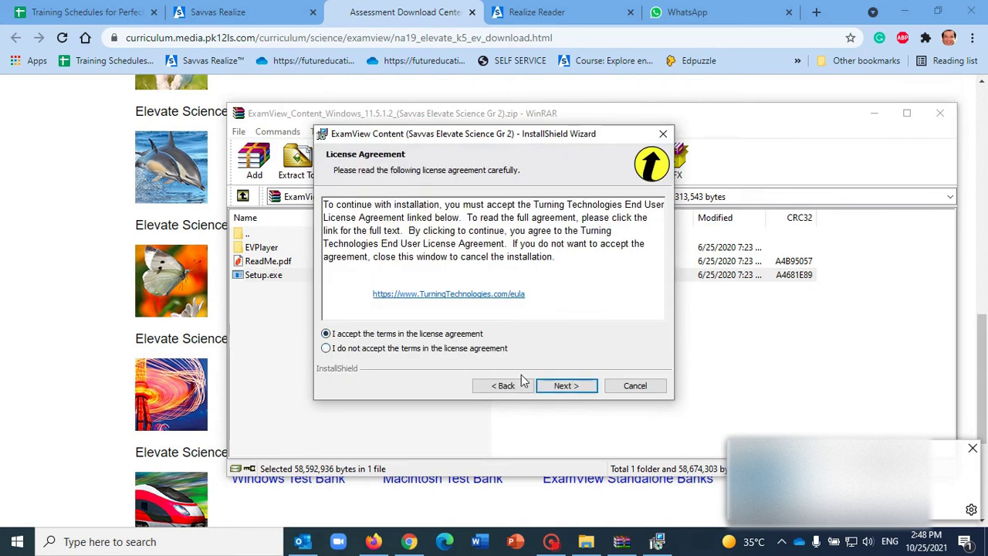
{"action": "left_click", "coordinate": [570, 388]}
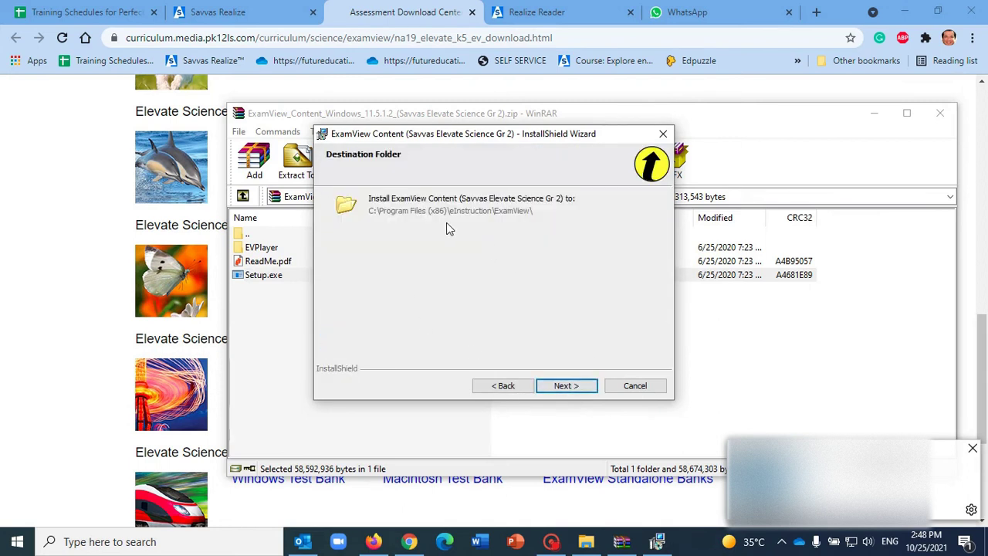
{"action": "left_click", "coordinate": [566, 387]}
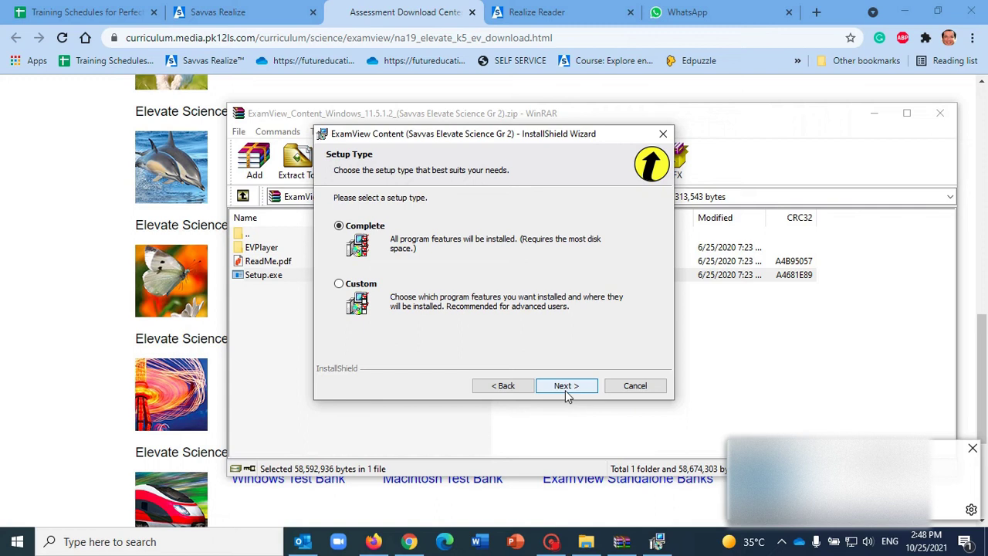
{"action": "left_click", "coordinate": [559, 386]}
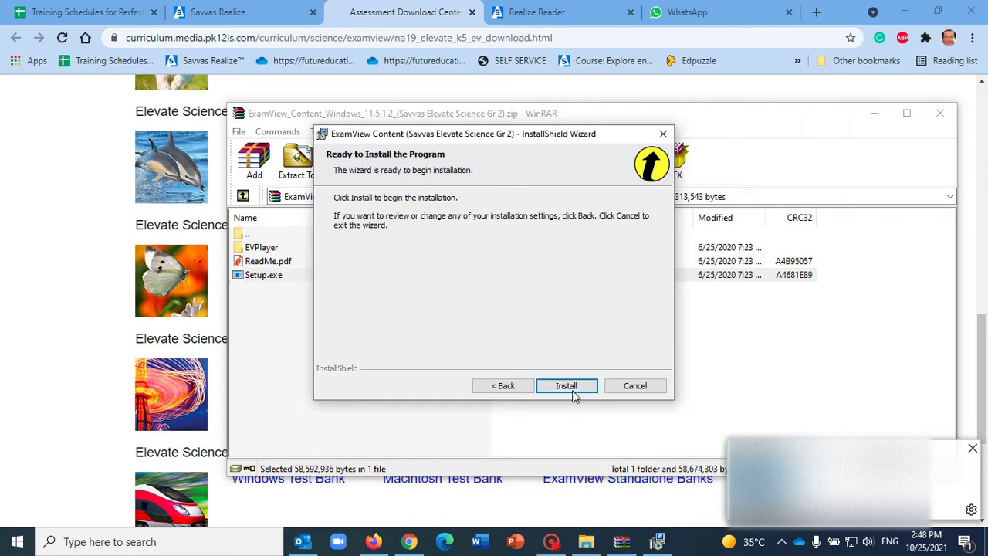
{"action": "left_click", "coordinate": [572, 390]}
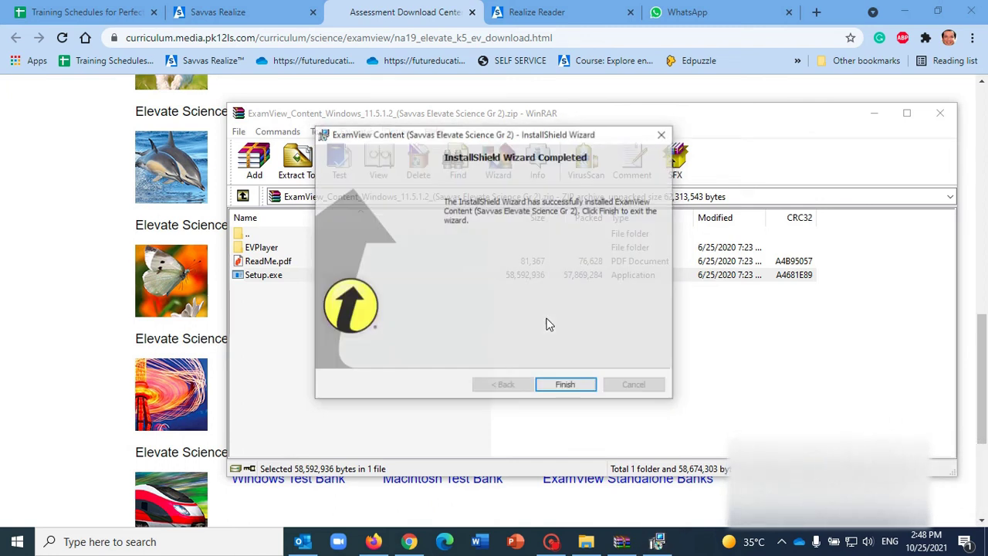
{"action": "left_click", "coordinate": [562, 386]}
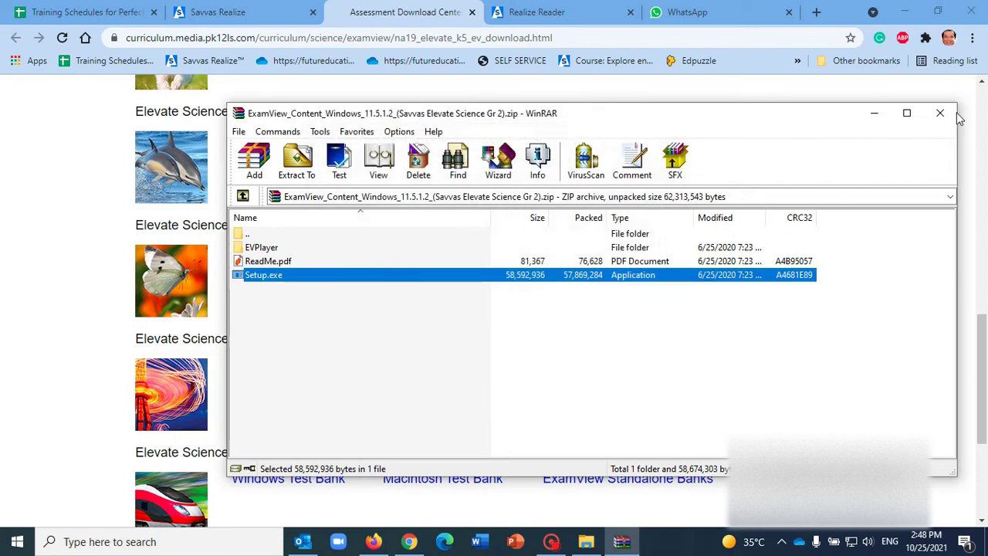
Close WinRAR and minimize the open windows to reveal the desktop.
{"action": "left_click", "coordinate": [948, 118]}
{"action": "left_click", "coordinate": [908, 12]}
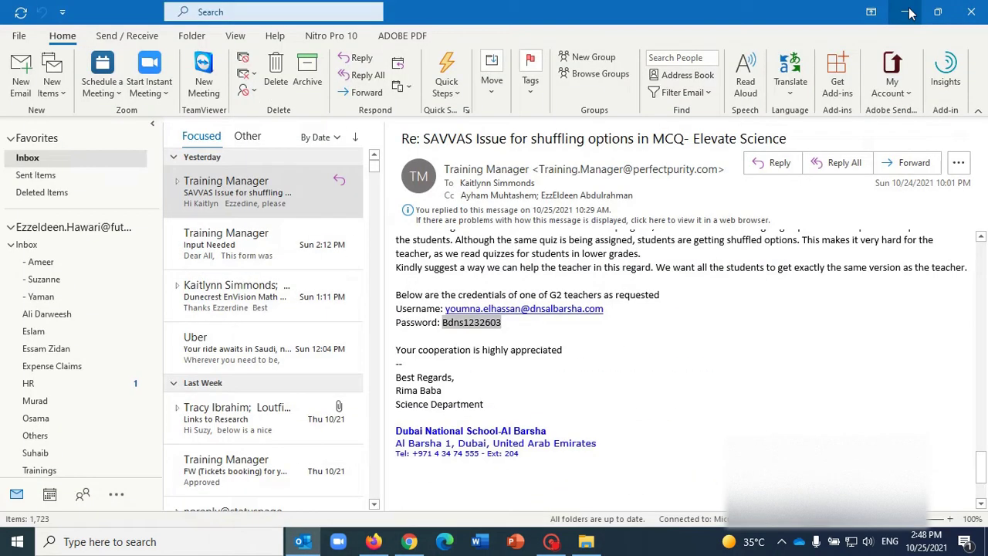
{"action": "left_click", "coordinate": [909, 12]}
{"action": "left_click", "coordinate": [908, 11]}
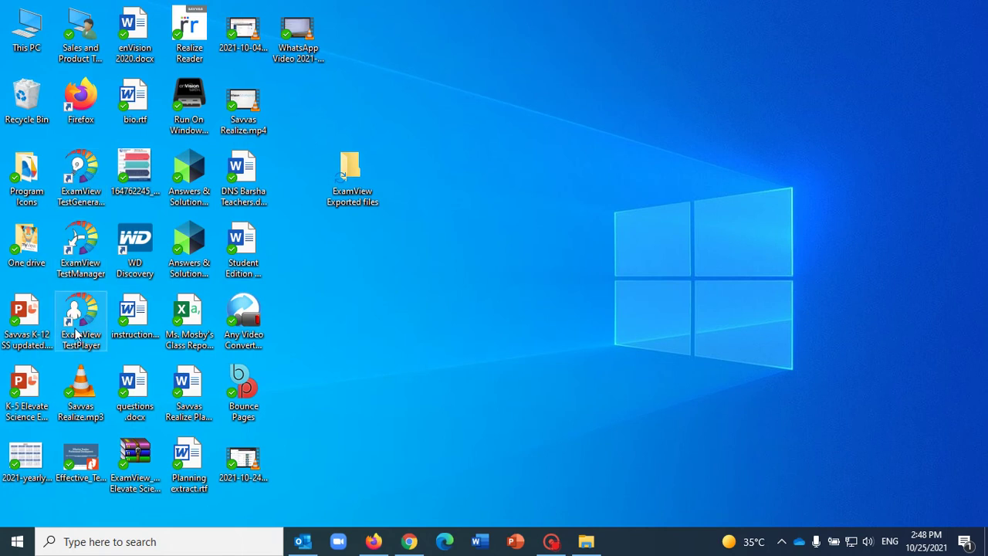
Launch ExamView TestGenerator from the desktop and sign in with the account password.
{"action": "left_click", "coordinate": [85, 178]}
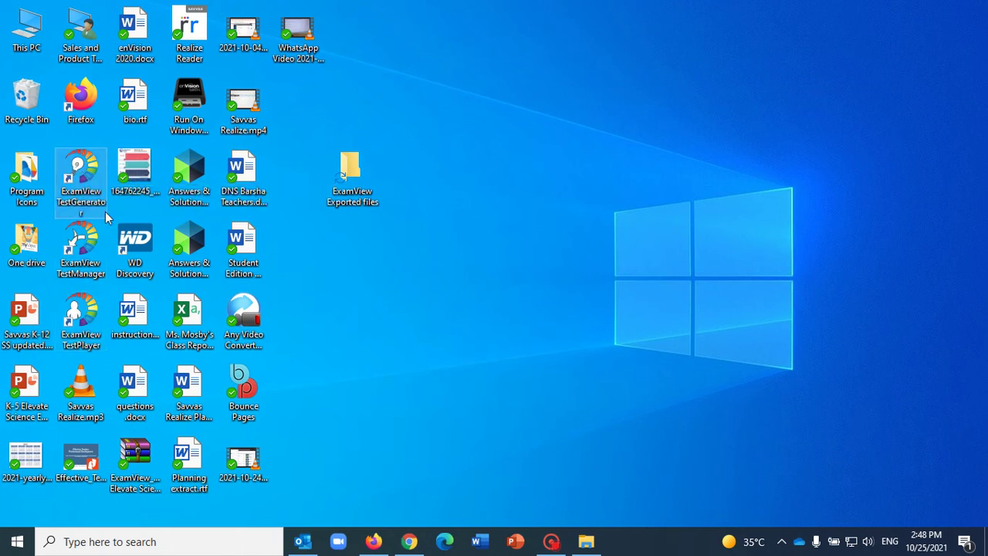
{"action": "double_click", "coordinate": [85, 178]}
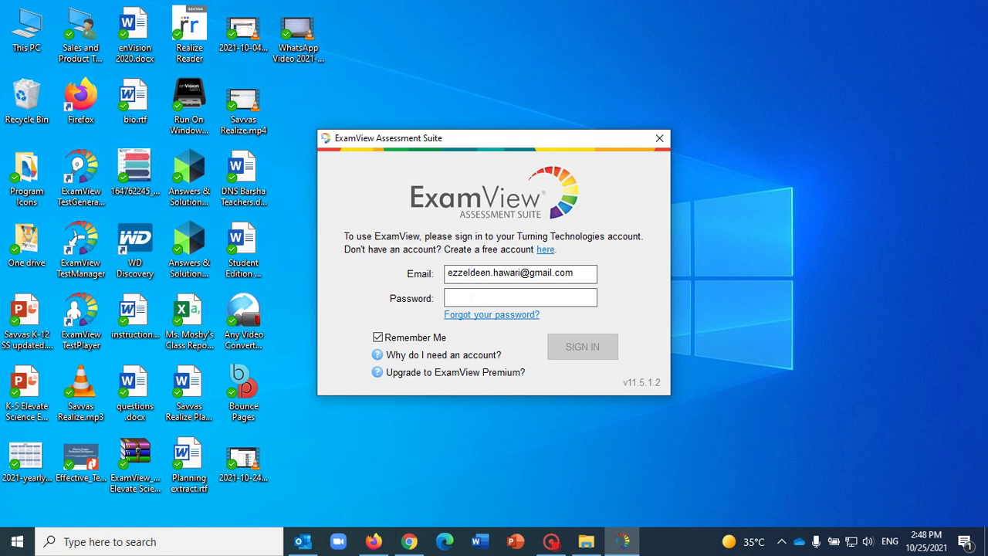
{"action": "type", "text": "*"}
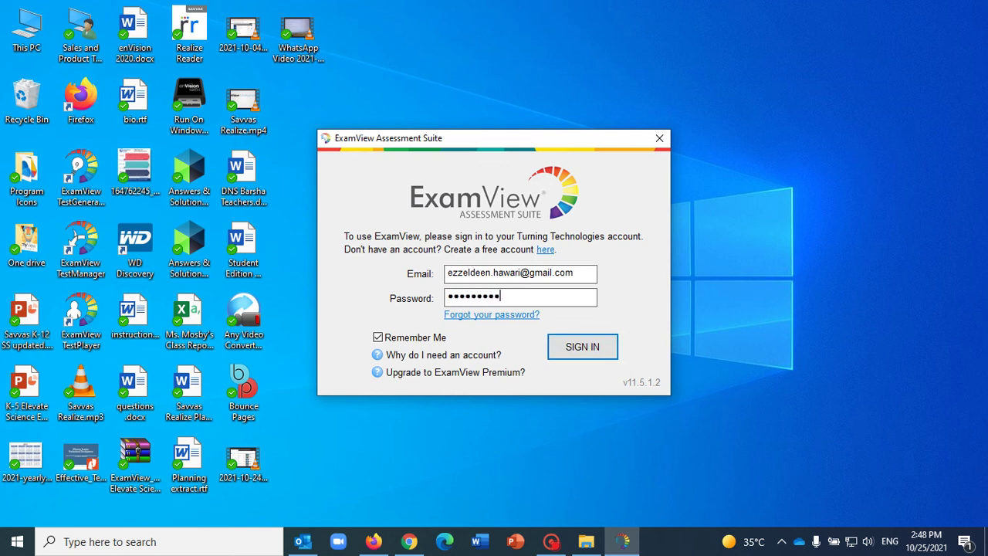
{"action": "key", "text": "Return"}
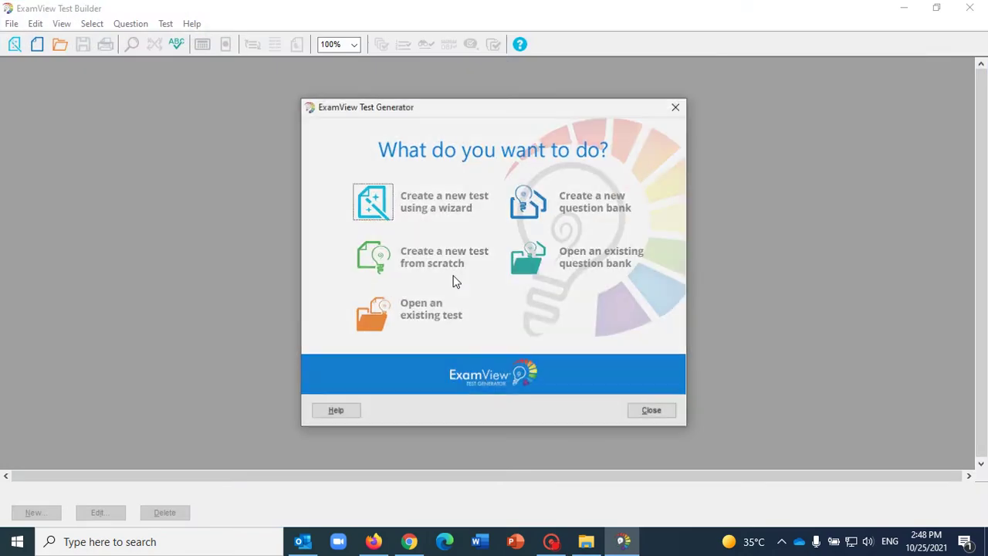
Start a wizard-built test titled 'Grade 2 Online Test Trial' and continue to question banks.
{"action": "left_click", "coordinate": [371, 202]}
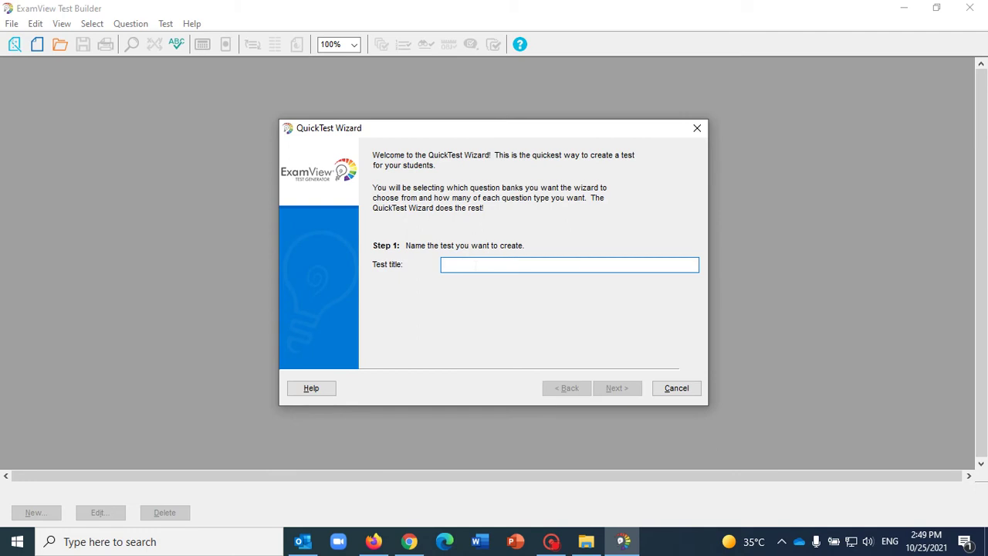
{"action": "type", "text": "Grade 2 Online Test Trial"}
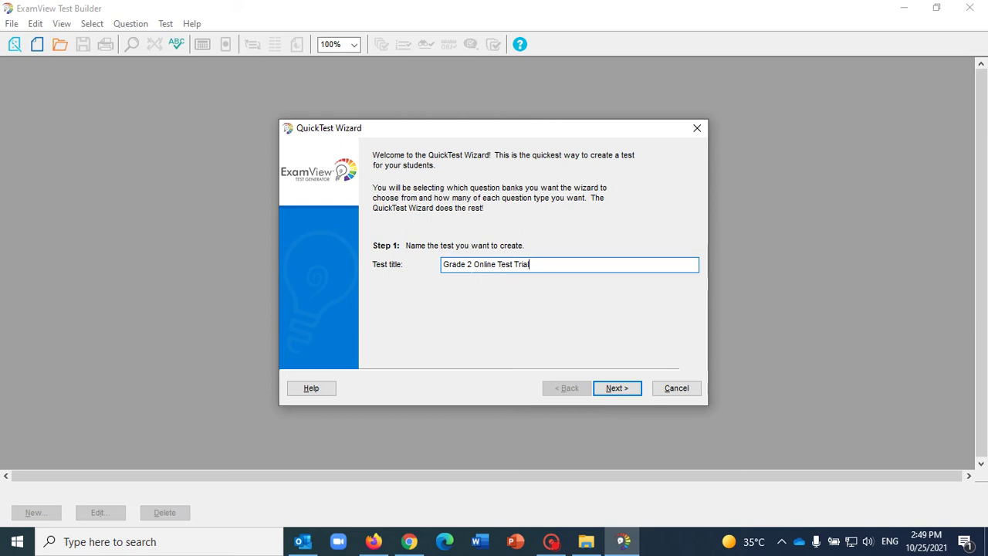
{"action": "left_click", "coordinate": [623, 390]}
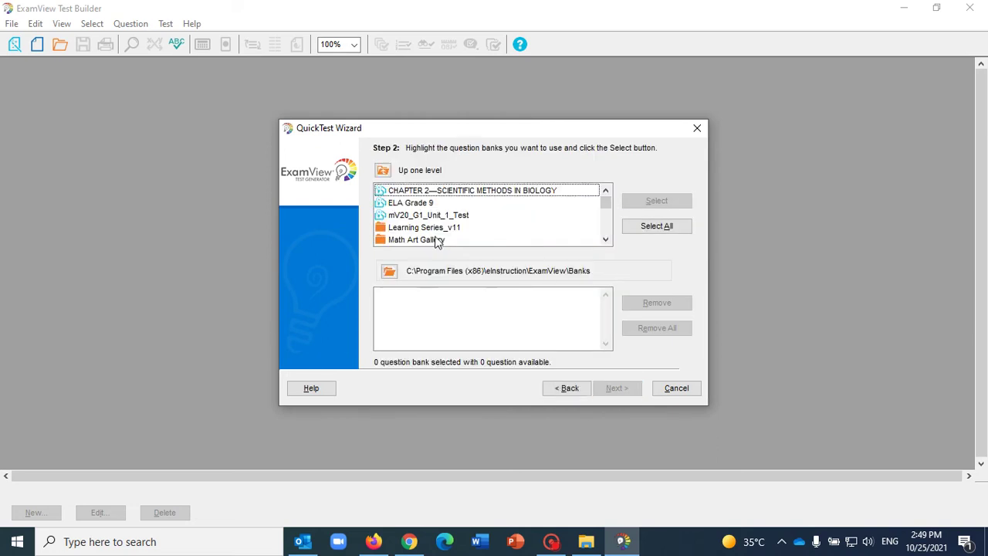
Open the Savvas Elevate Science Gr 2 folder in the wizard's question bank list.
{"action": "scroll", "coordinate": [556, 218], "scroll_direction": "down", "scroll_amount": 3}
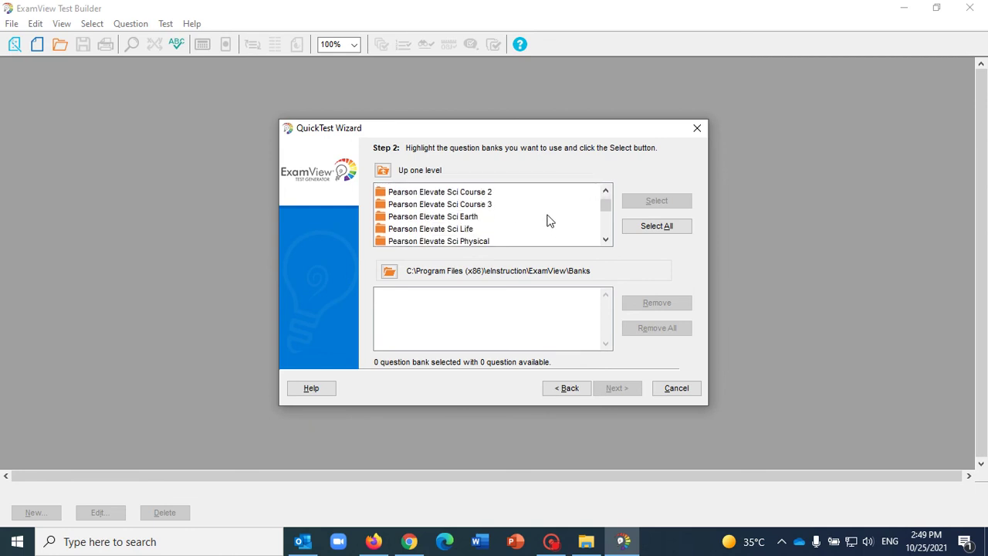
{"action": "scroll", "coordinate": [525, 223], "scroll_direction": "up", "scroll_amount": 1}
{"action": "scroll", "coordinate": [532, 220], "scroll_direction": "up", "scroll_amount": 3}
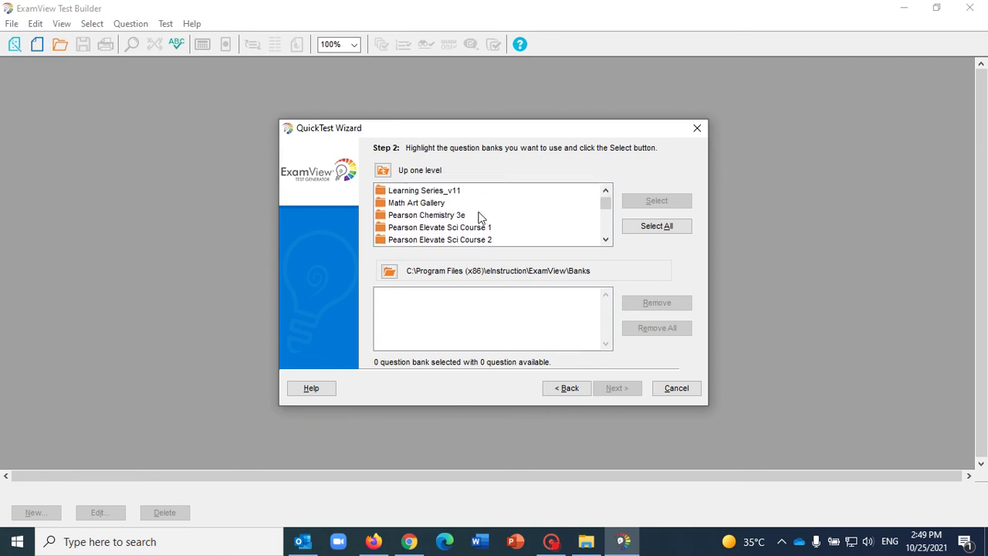
{"action": "left_click", "coordinate": [607, 240]}
{"action": "left_click", "coordinate": [606, 240]}
{"action": "left_click", "coordinate": [606, 241]}
{"action": "left_click", "coordinate": [606, 240]}
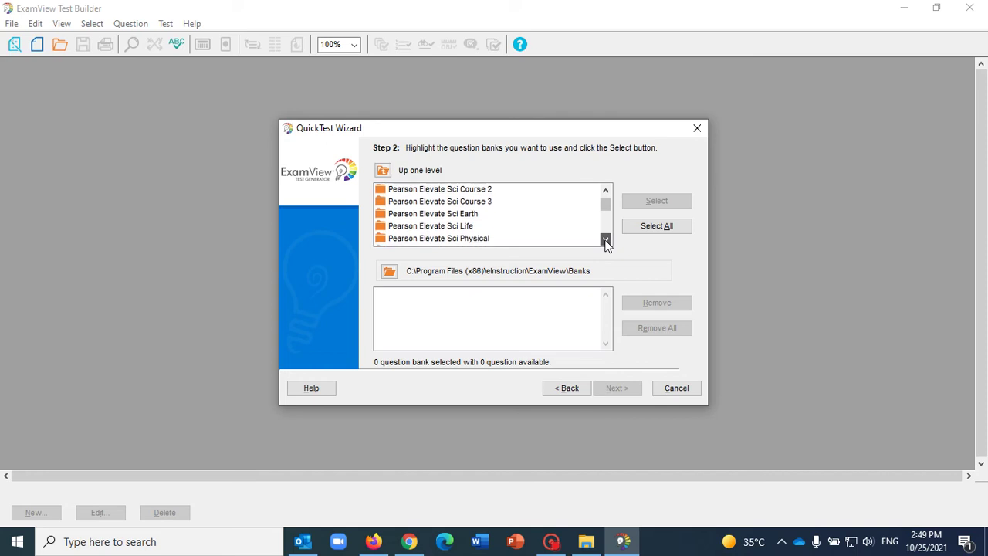
{"action": "left_click", "coordinate": [606, 240]}
{"action": "left_click", "coordinate": [606, 240]}
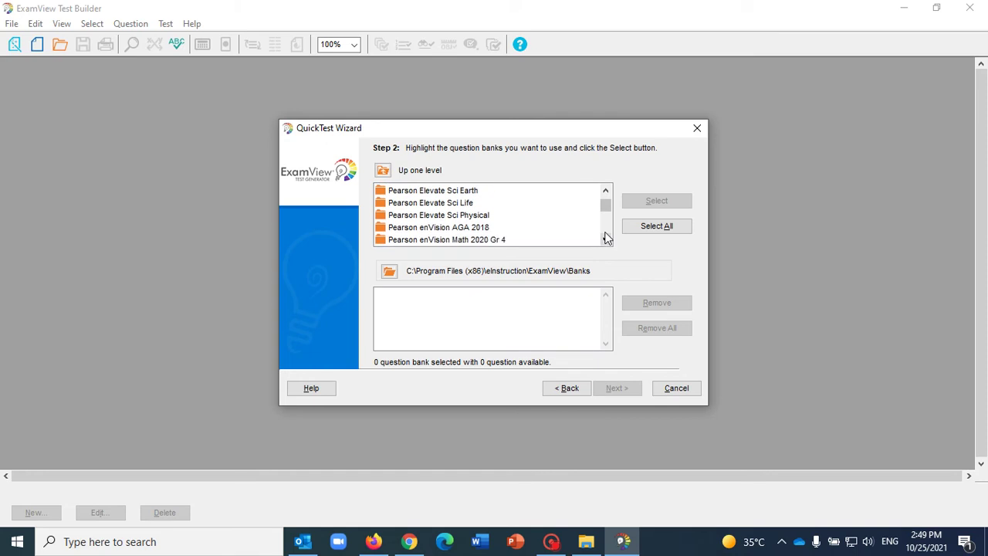
{"action": "left_click_drag", "start_coordinate": [609, 211], "coordinate": [606, 244]}
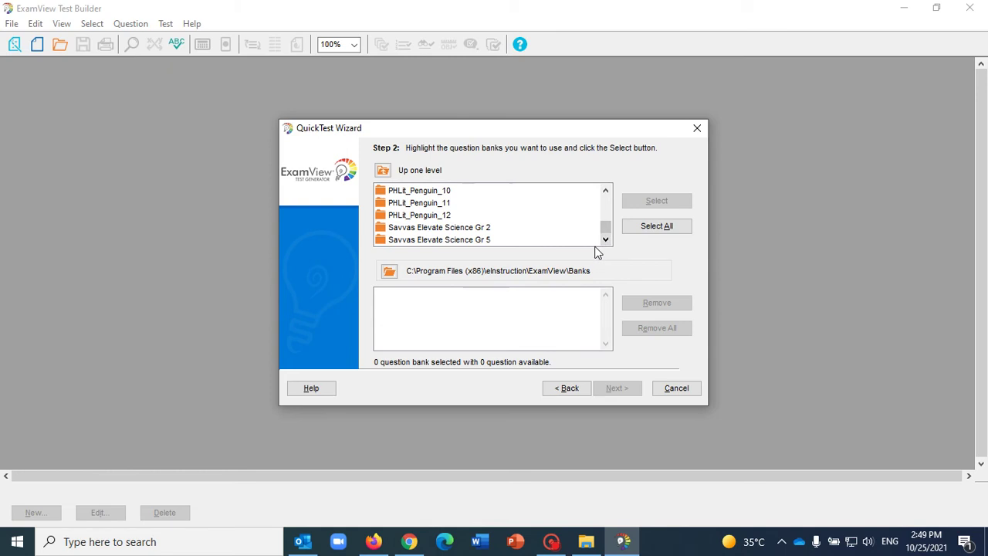
{"action": "left_click", "coordinate": [420, 229]}
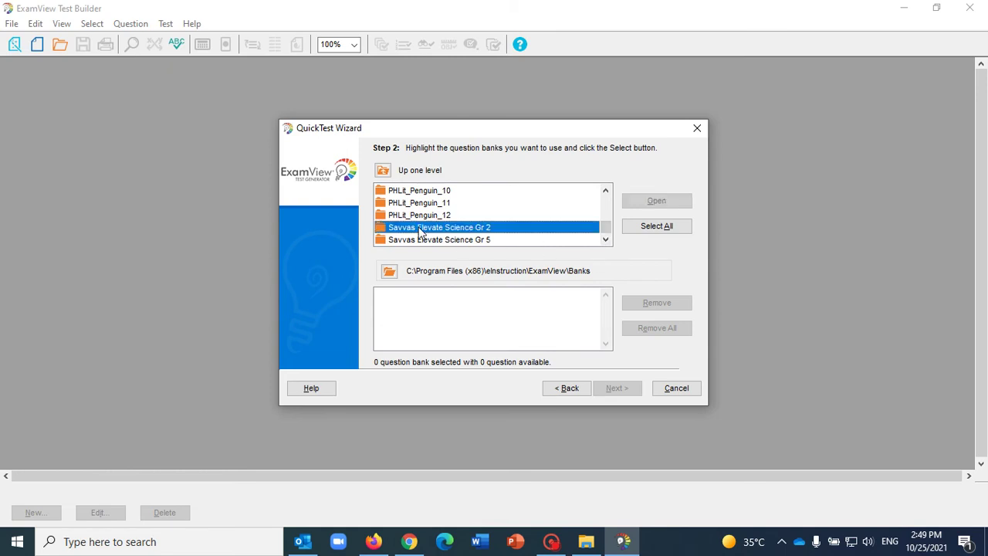
{"action": "double_click", "coordinate": [473, 230]}
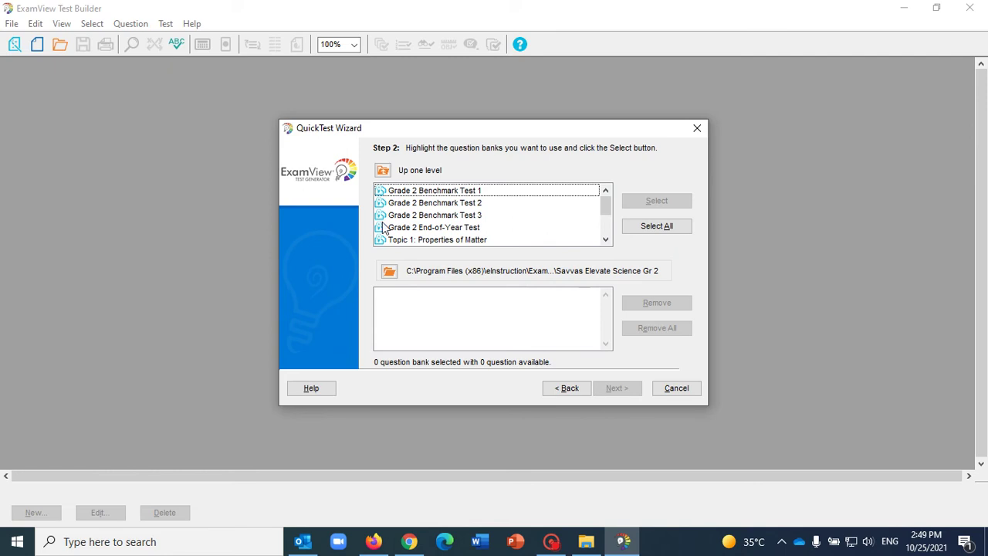
Add the Topic 3: Earth's Water and Land bank (8 questions) as the test's source.
{"action": "left_click", "coordinate": [606, 241]}
{"action": "left_click", "coordinate": [606, 241]}
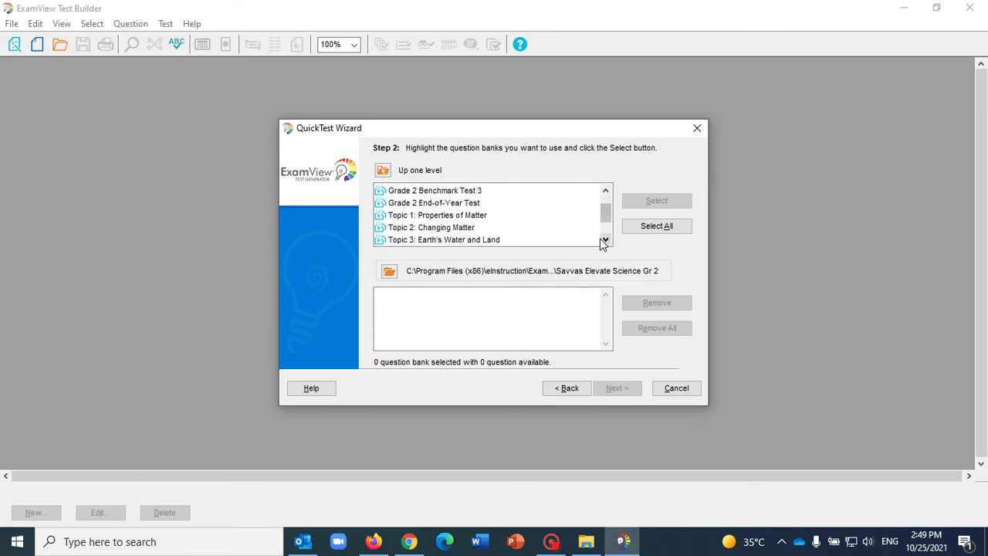
{"action": "left_click", "coordinate": [420, 232]}
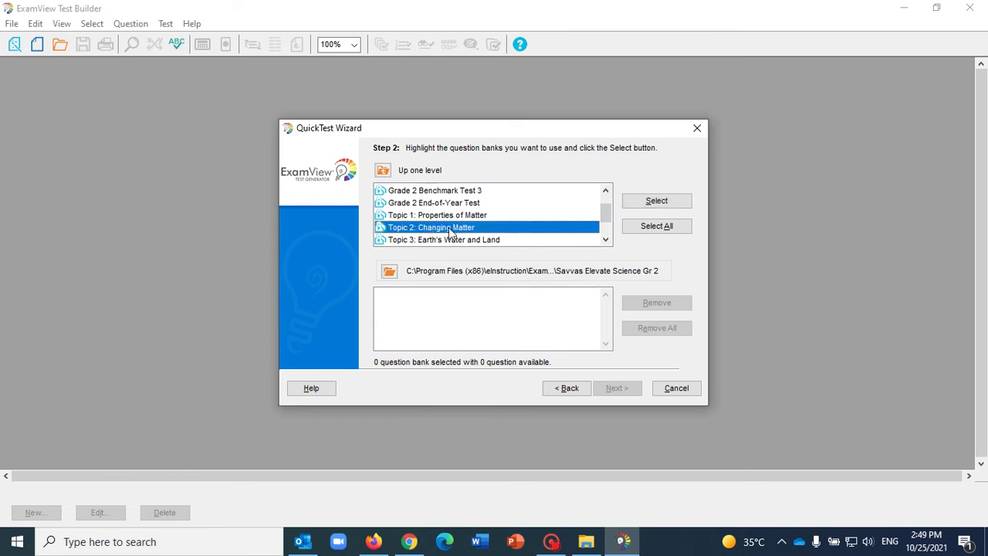
{"action": "left_click", "coordinate": [448, 241]}
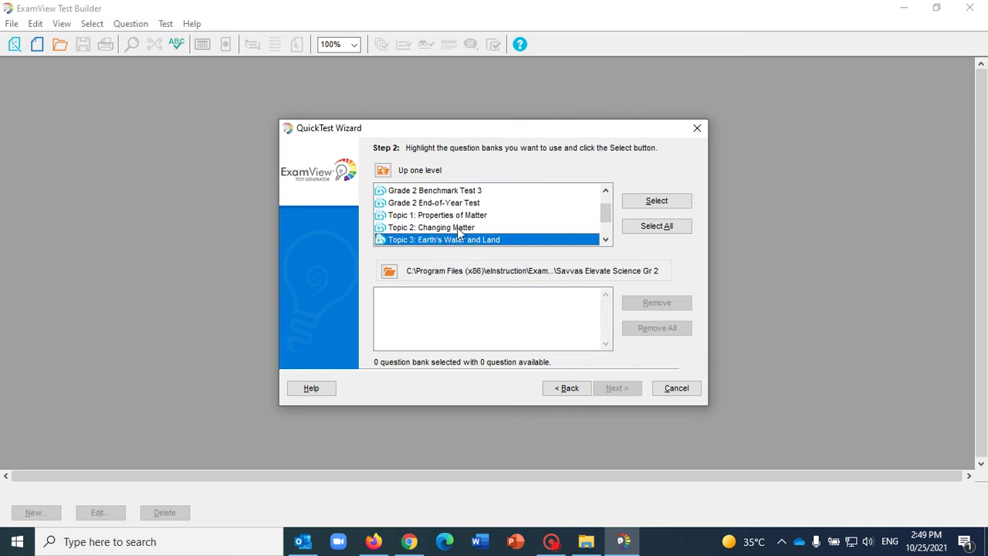
{"action": "double_click", "coordinate": [469, 240]}
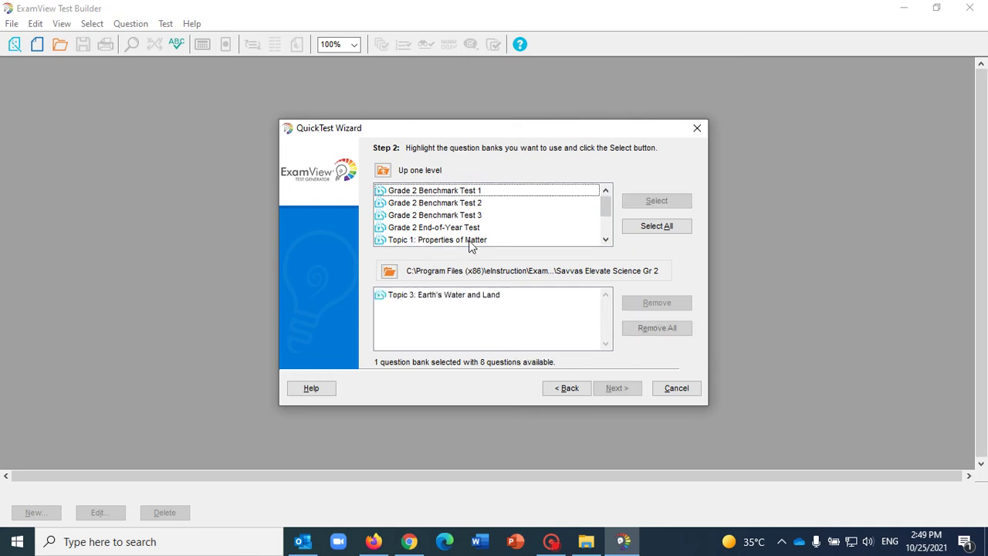
Select all 8 multiple-choice questions from Topic 3 and finish the wizard to build the test.
{"action": "left_click", "coordinate": [620, 394]}
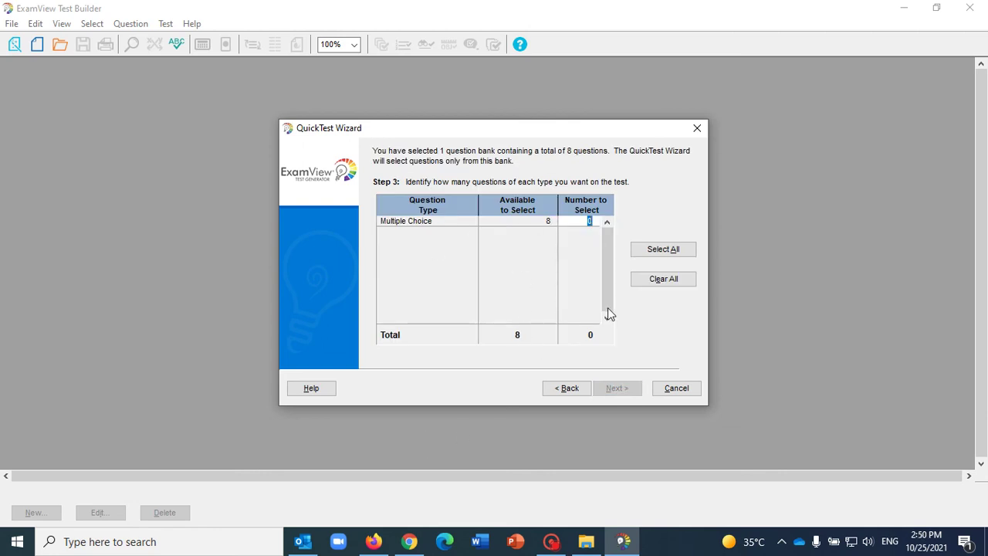
{"action": "left_click", "coordinate": [665, 249]}
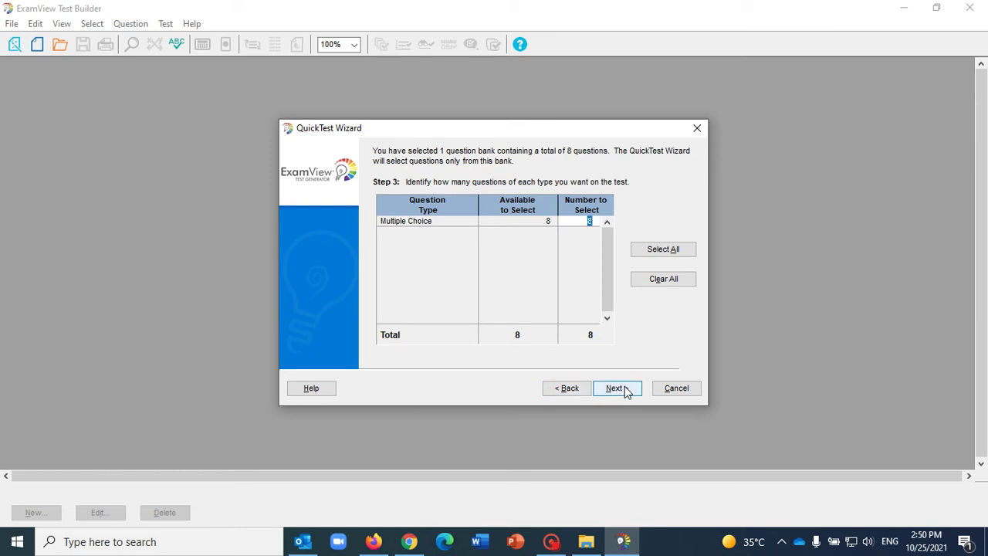
{"action": "left_click", "coordinate": [625, 393]}
{"action": "left_click", "coordinate": [617, 394]}
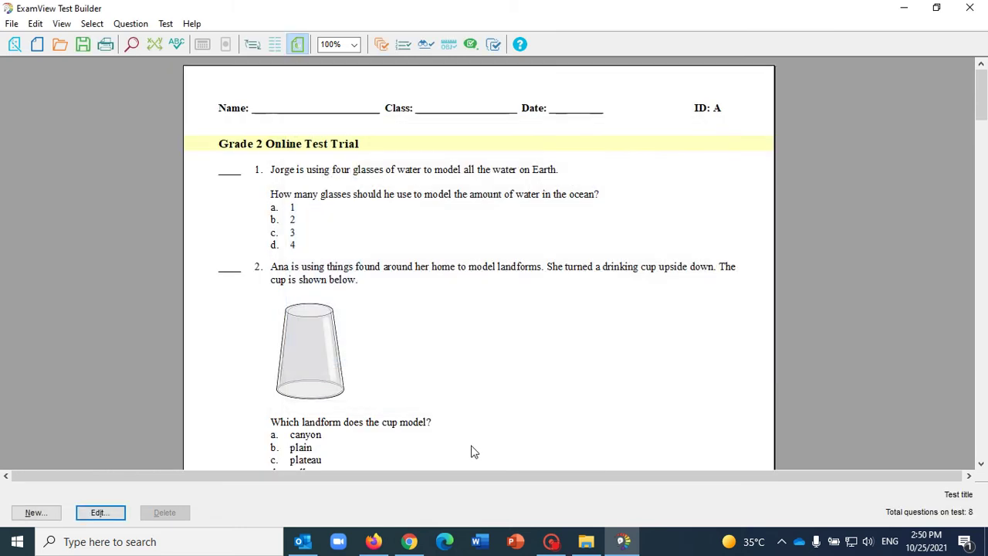
{"action": "scroll", "coordinate": [356, 262], "scroll_direction": "down", "scroll_amount": 7}
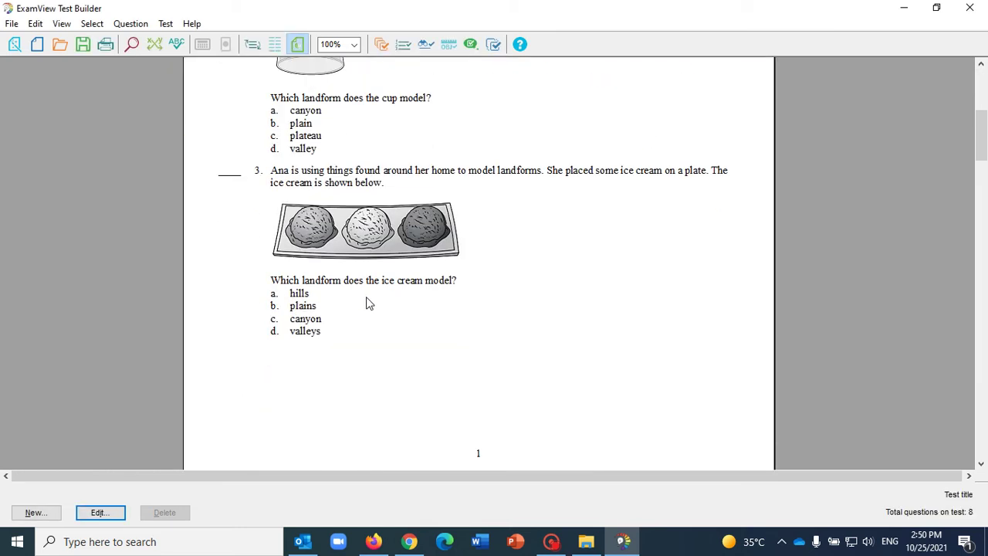
{"action": "scroll", "coordinate": [368, 303], "scroll_direction": "down", "scroll_amount": 1}
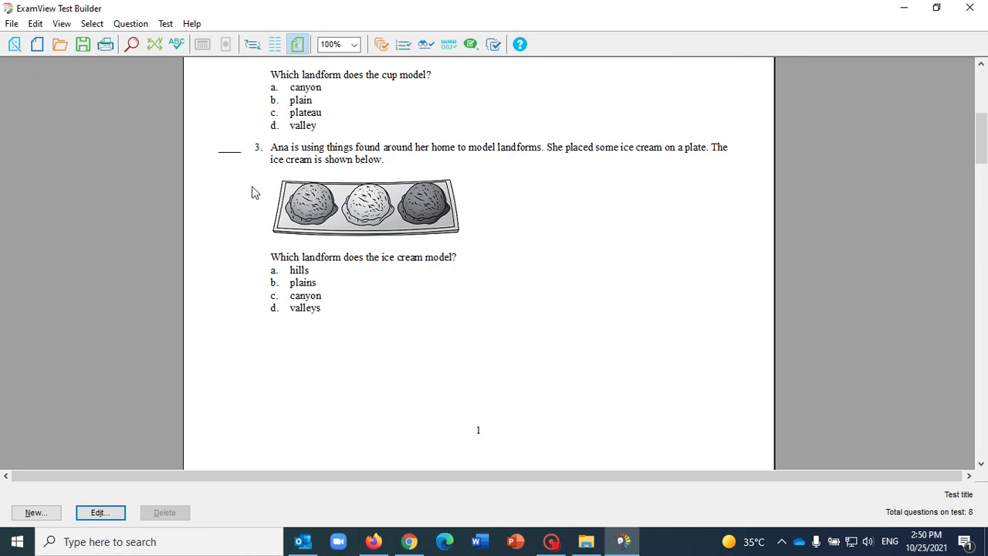
Open the Export To HTML dialog for the Grade 2 Online Test Trial via File > Export > HTML.
{"action": "left_click", "coordinate": [13, 25]}
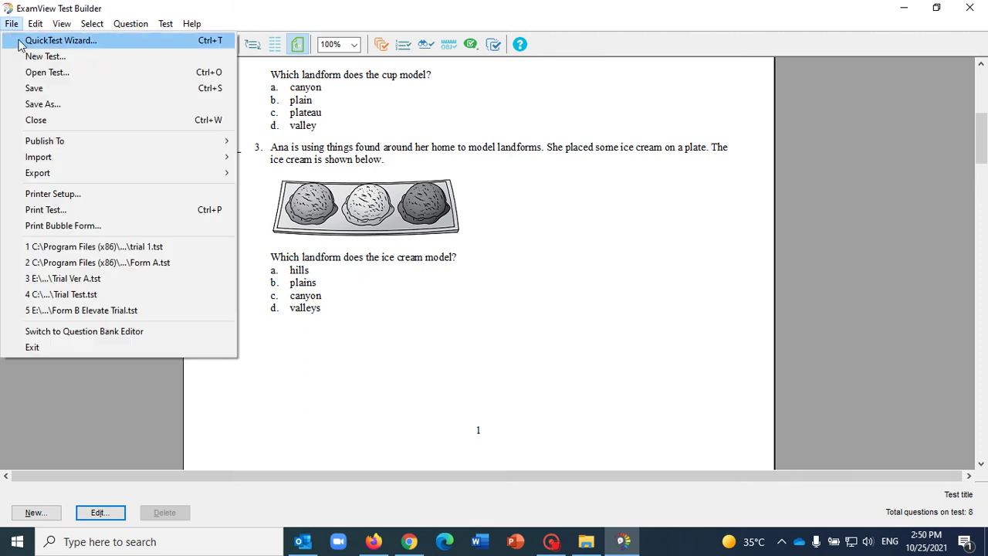
{"action": "mouse_move", "coordinate": [80, 177]}
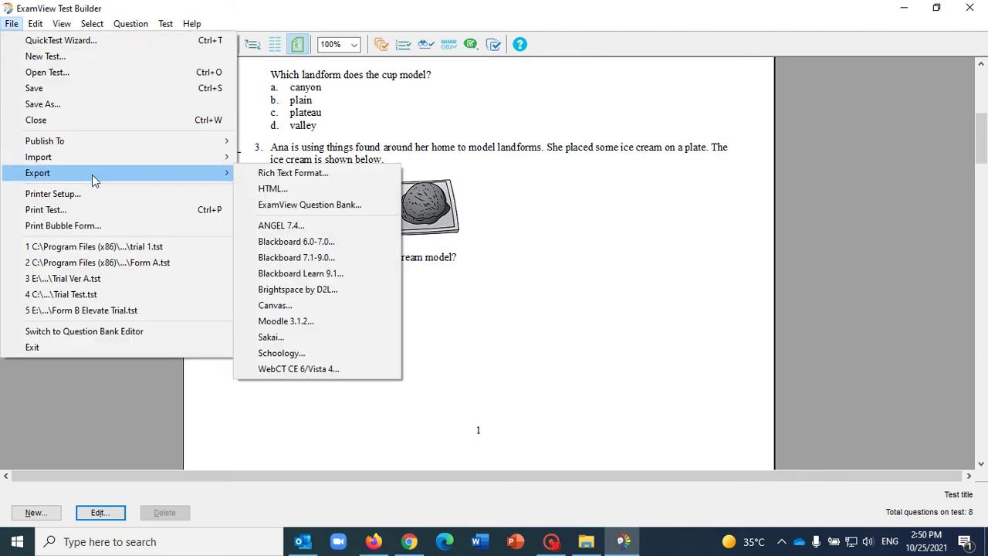
{"action": "left_click", "coordinate": [275, 189]}
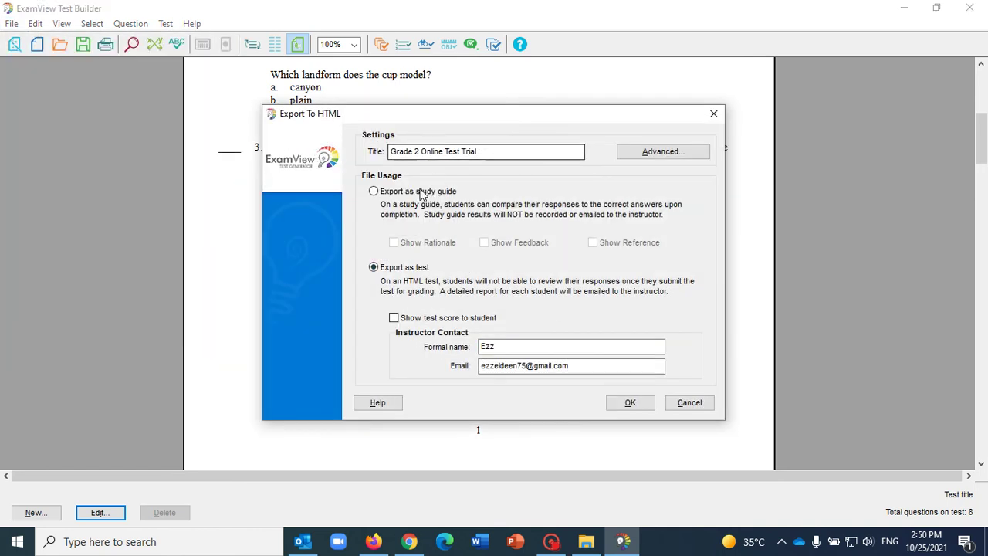
Set the HTML export to Export as test with Show test score to student checked, and confirm.
{"action": "left_click", "coordinate": [374, 192]}
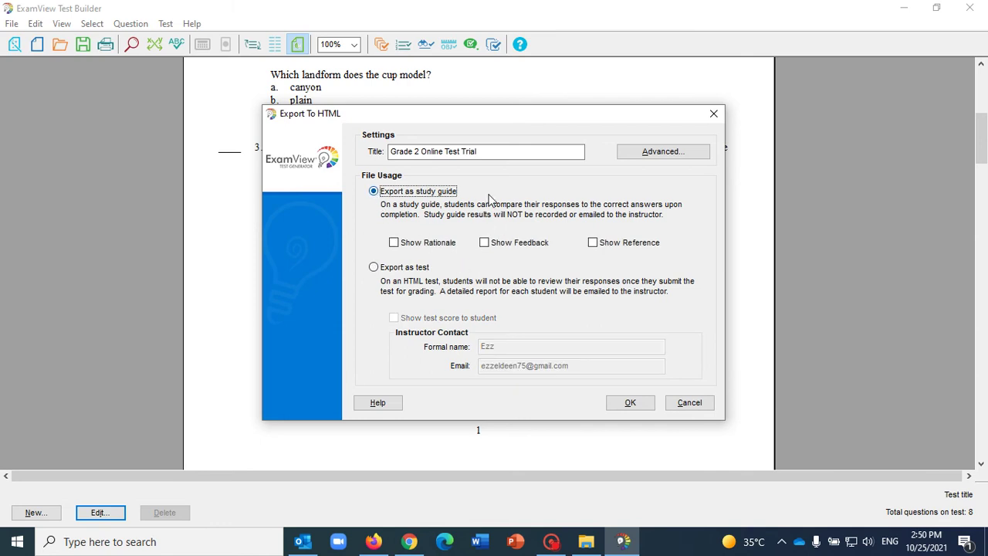
{"action": "left_click", "coordinate": [395, 243]}
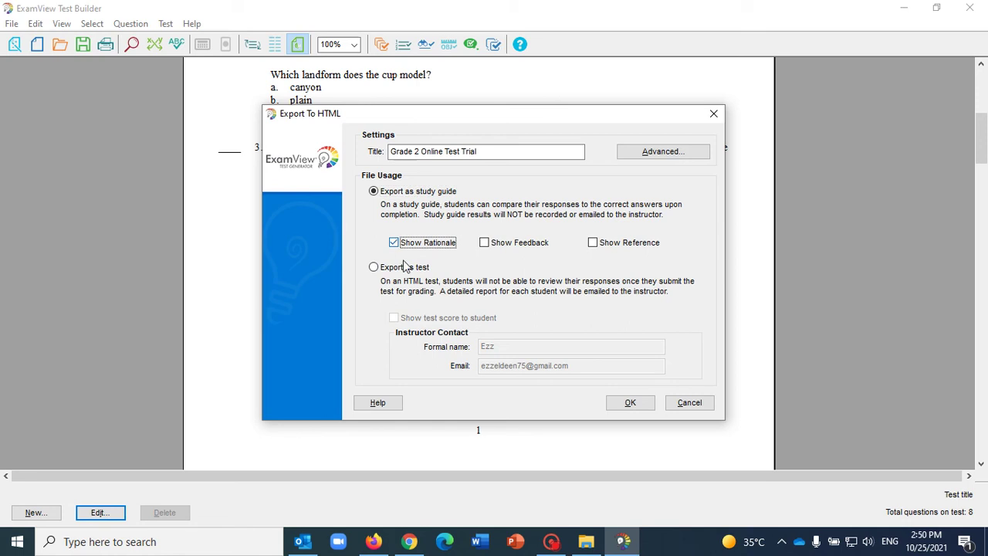
{"action": "left_click", "coordinate": [484, 243]}
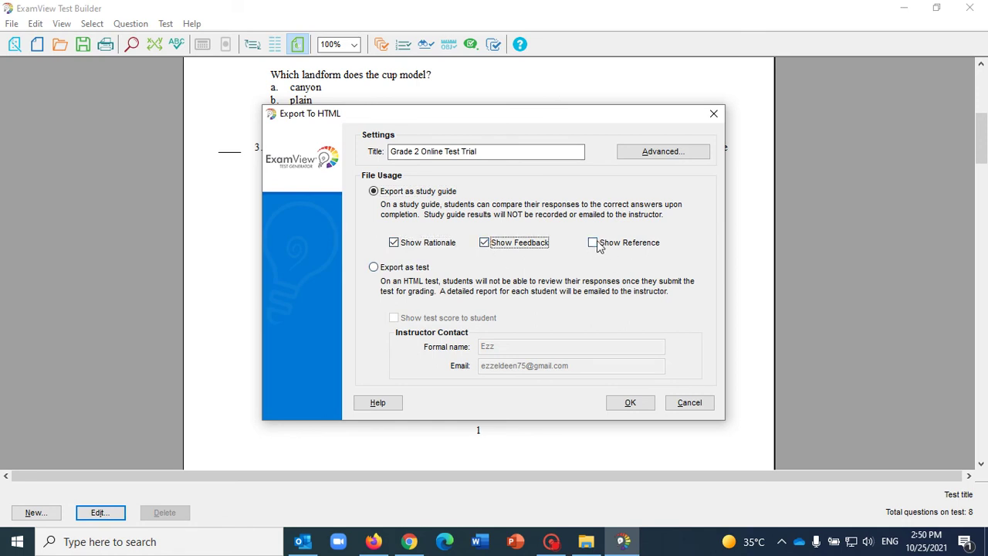
{"action": "left_click", "coordinate": [595, 243]}
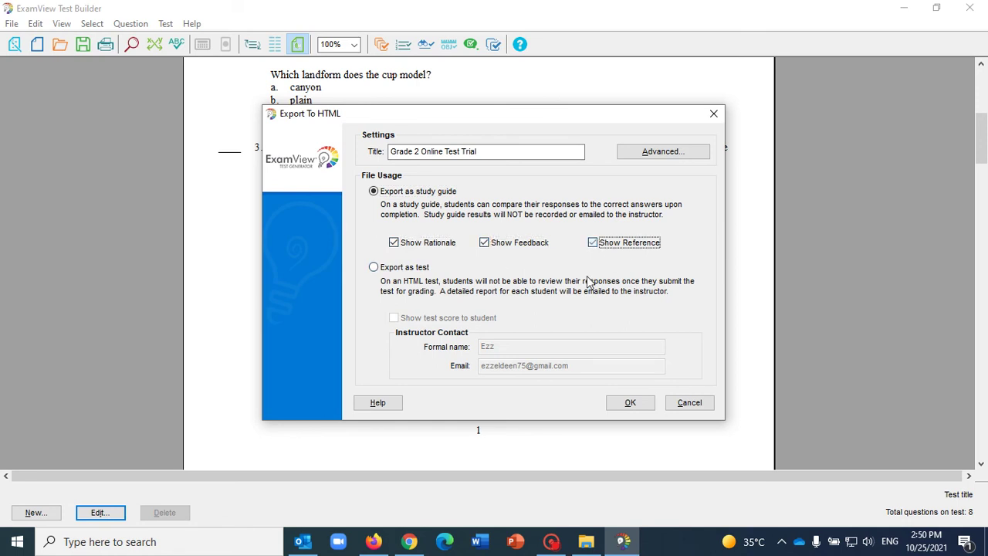
{"action": "left_click", "coordinate": [375, 268]}
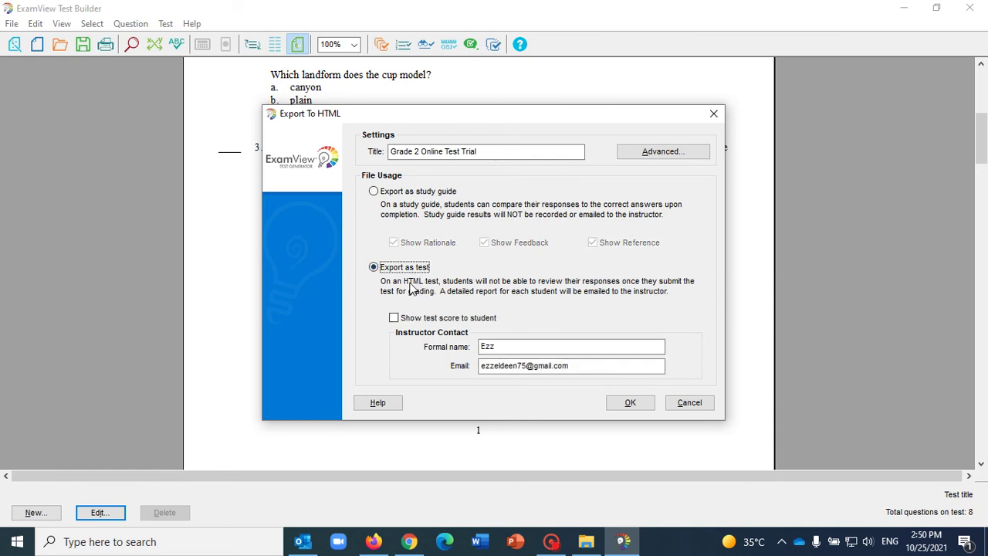
{"action": "left_click", "coordinate": [395, 319]}
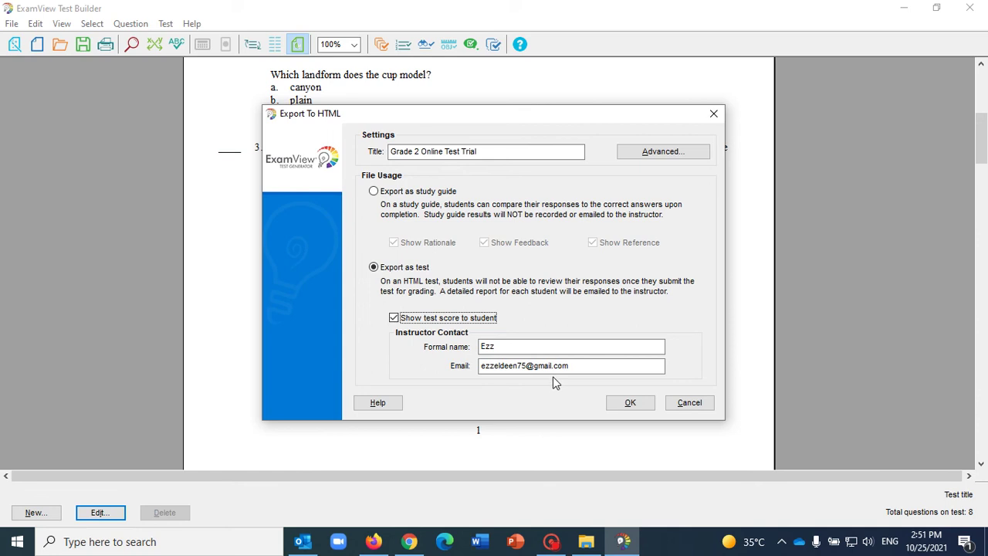
{"action": "left_click", "coordinate": [630, 404]}
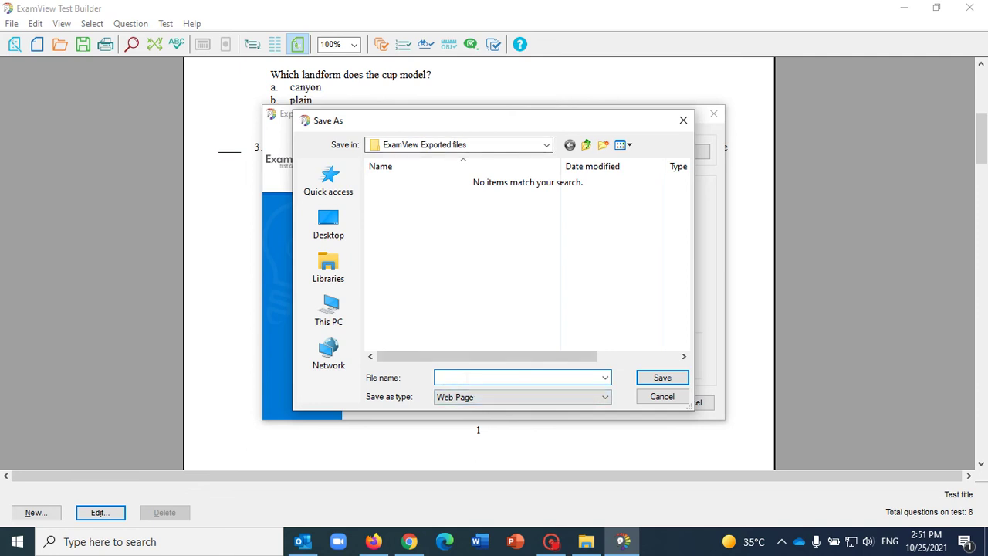
Save the export as grade_2_online_test_trial.htm in ExamView Exported files and show that folder.
{"action": "type", "text": "Grade 2 Online Test Trial"}
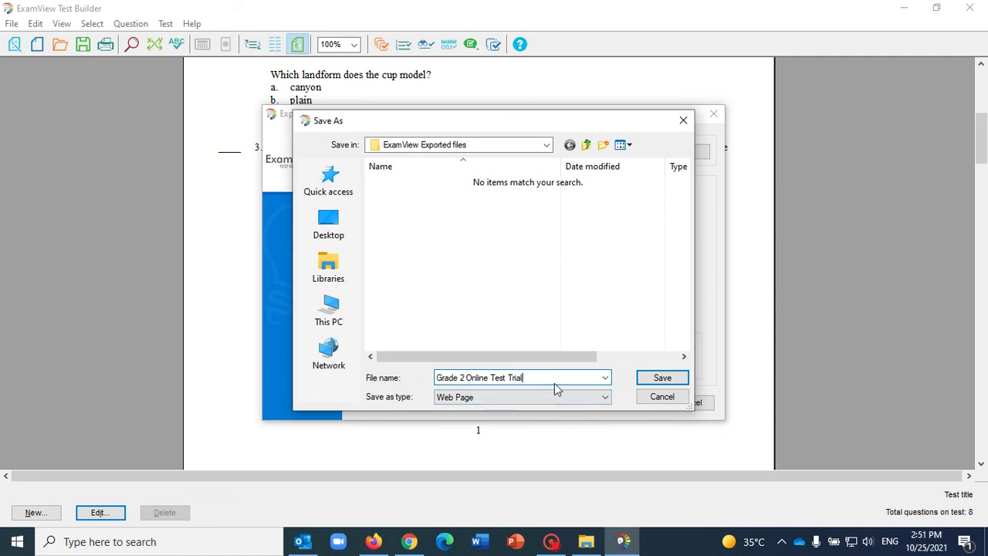
{"action": "left_click", "coordinate": [662, 379]}
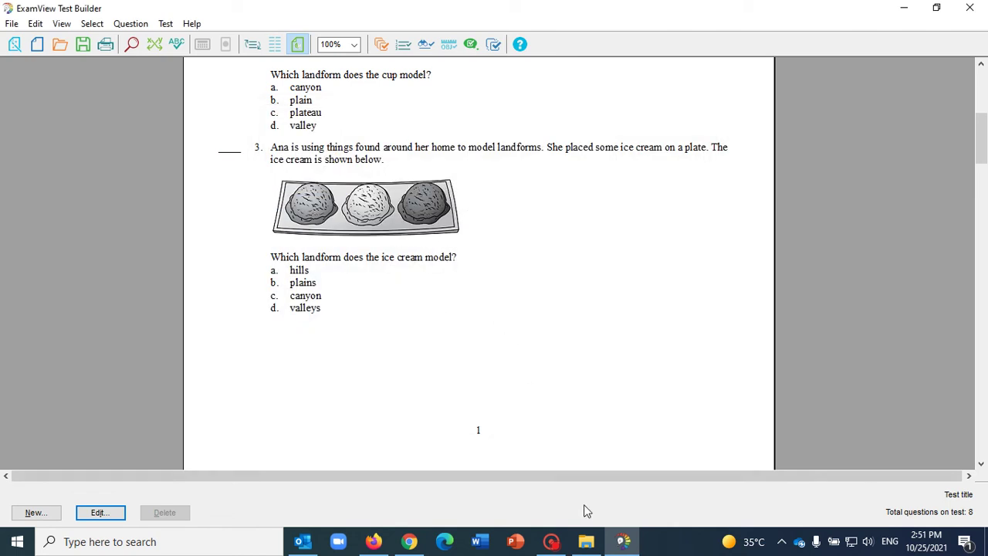
{"action": "left_click", "coordinate": [587, 541]}
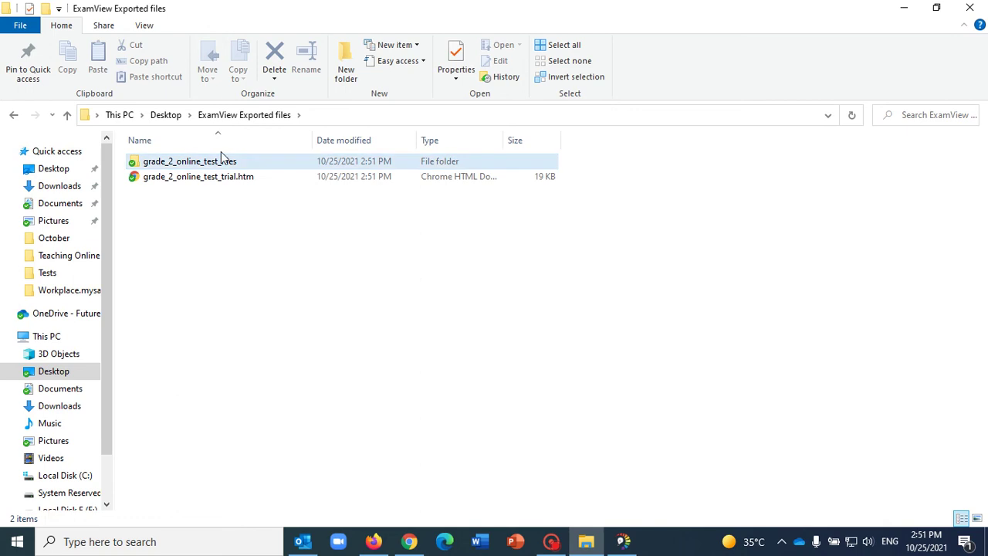
Open grade_2_online_test_trial.htm from the ExamView Exported files folder in Chrome.
{"action": "double_click", "coordinate": [177, 179]}
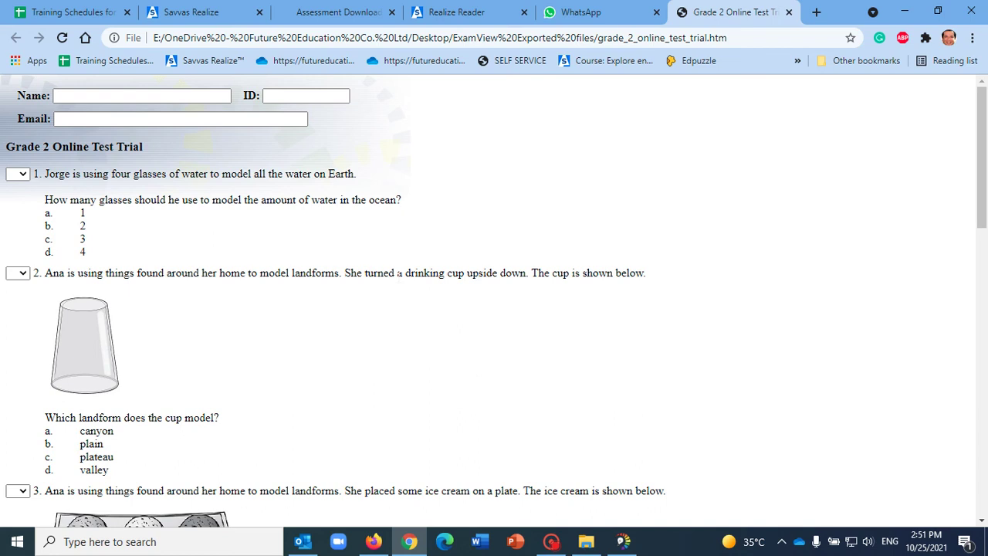
Answer question 1 with B and questions 2, 3 and 4 with C.
{"action": "scroll", "coordinate": [166, 309], "scroll_direction": "down", "scroll_amount": 15}
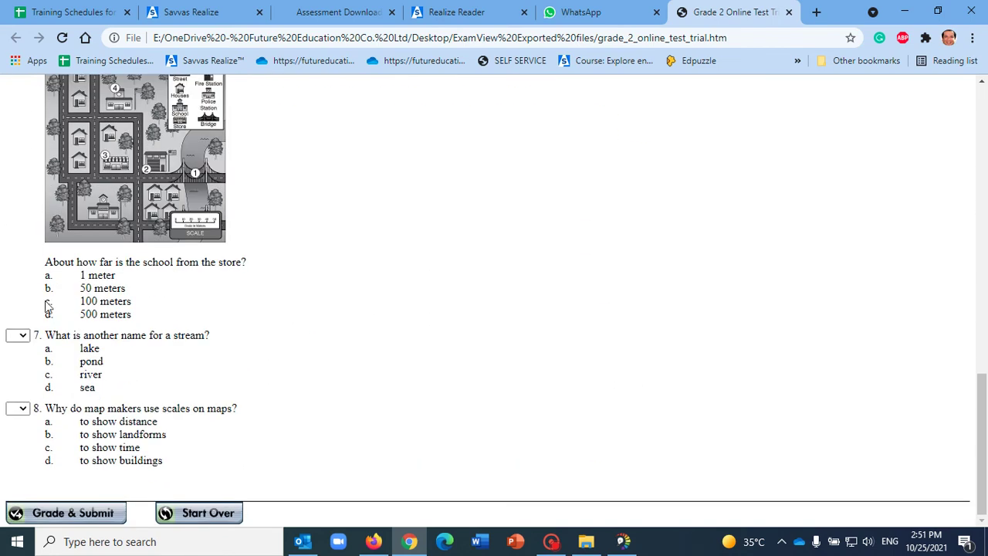
{"action": "scroll", "coordinate": [47, 309], "scroll_direction": "up", "scroll_amount": 15}
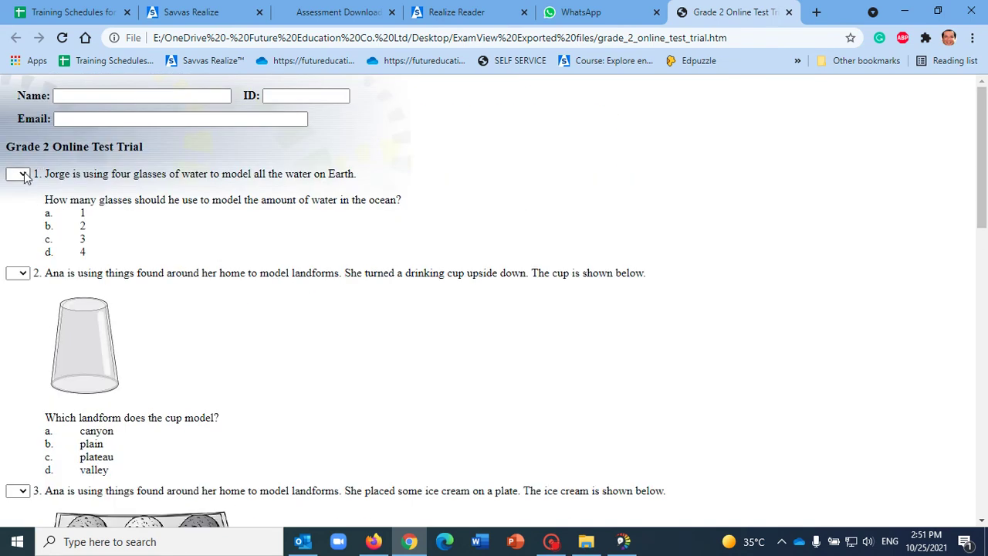
{"action": "left_click", "coordinate": [24, 175]}
{"action": "left_click", "coordinate": [17, 203]}
{"action": "left_click", "coordinate": [22, 273]}
{"action": "left_click", "coordinate": [23, 322]}
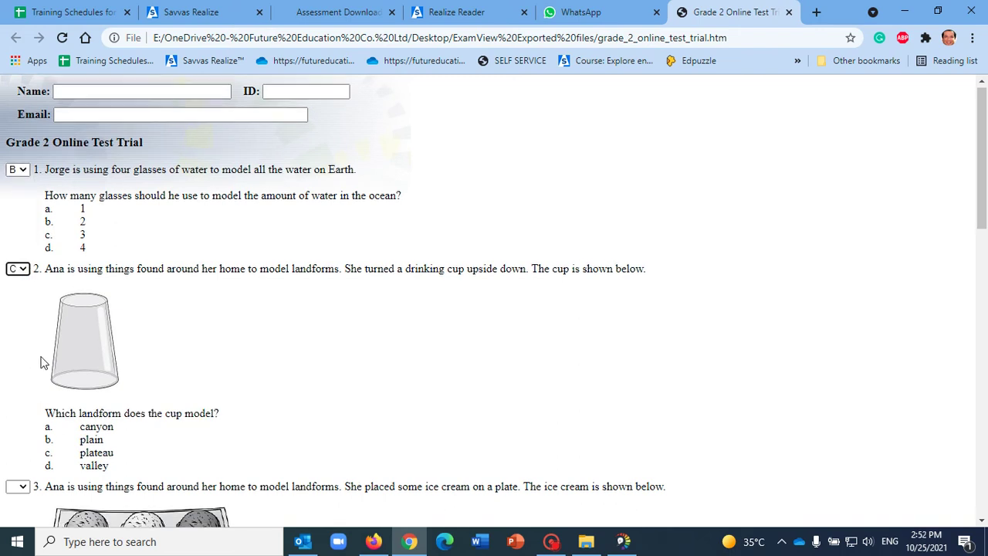
{"action": "scroll", "coordinate": [35, 294], "scroll_direction": "down", "scroll_amount": 5}
{"action": "left_click", "coordinate": [21, 129]}
{"action": "left_click", "coordinate": [18, 175]}
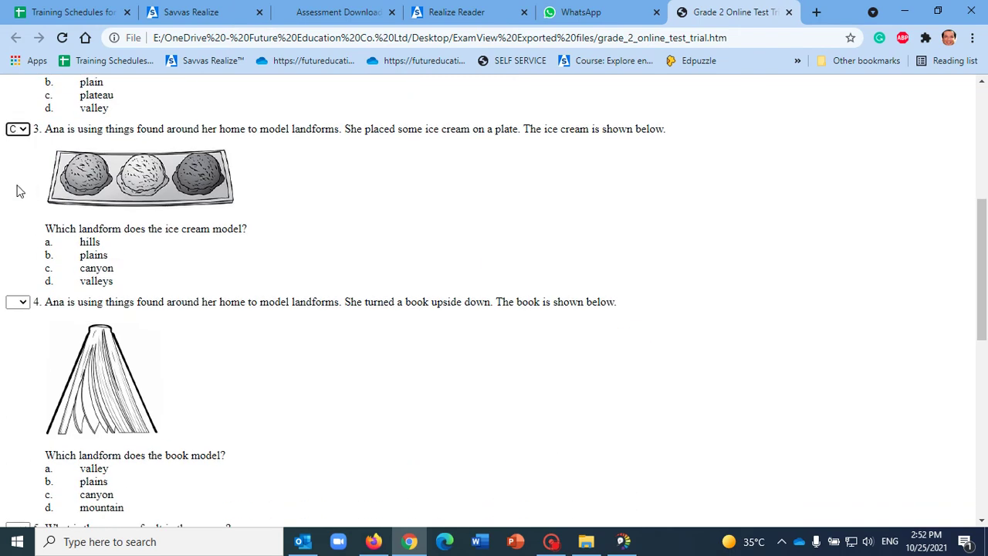
{"action": "left_click", "coordinate": [24, 302]}
{"action": "left_click", "coordinate": [23, 353]}
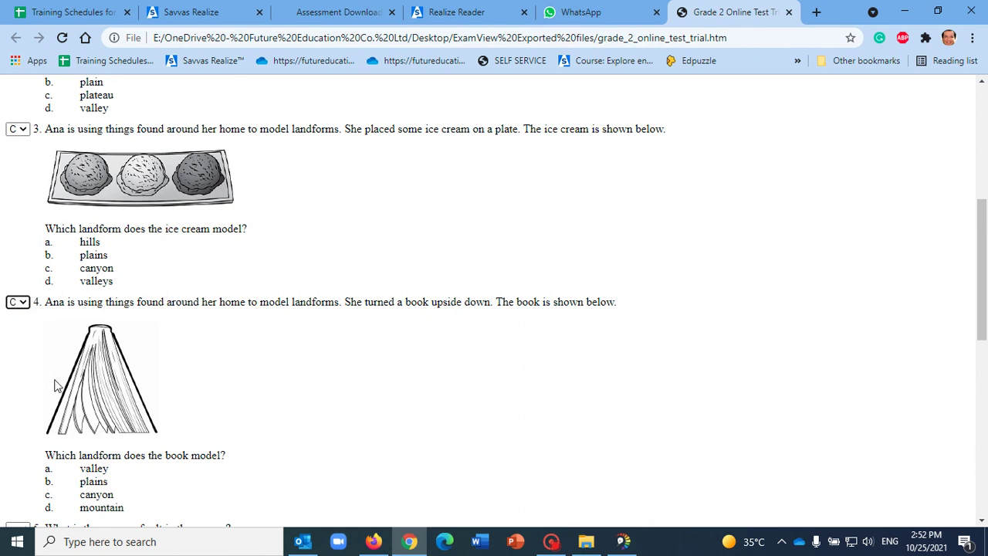
Answer questions 5 and 6 with C and questions 7 and 8 with B, then return to the Name field.
{"action": "scroll", "coordinate": [50, 366], "scroll_direction": "down", "scroll_amount": 6}
{"action": "left_click", "coordinate": [23, 95]}
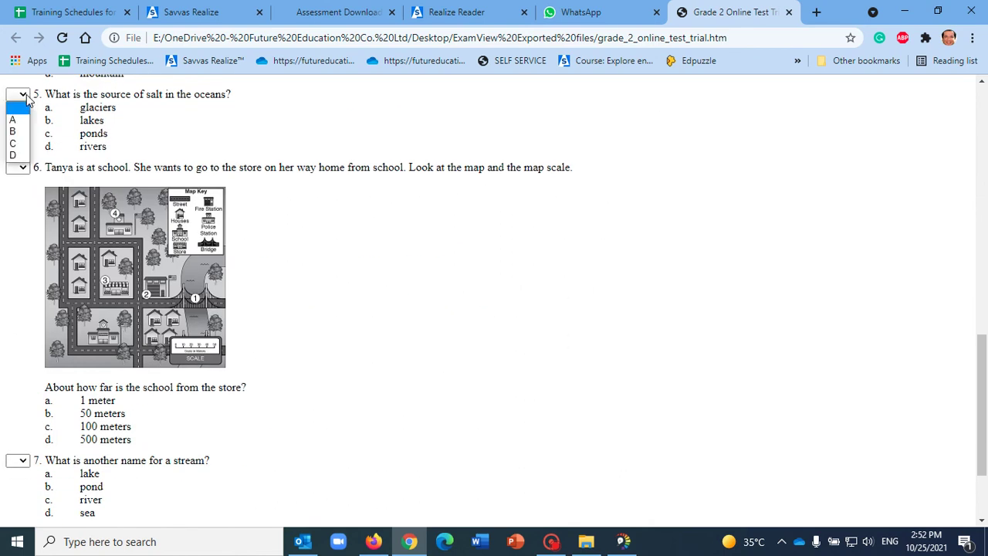
{"action": "left_click", "coordinate": [15, 143]}
{"action": "left_click", "coordinate": [21, 167]}
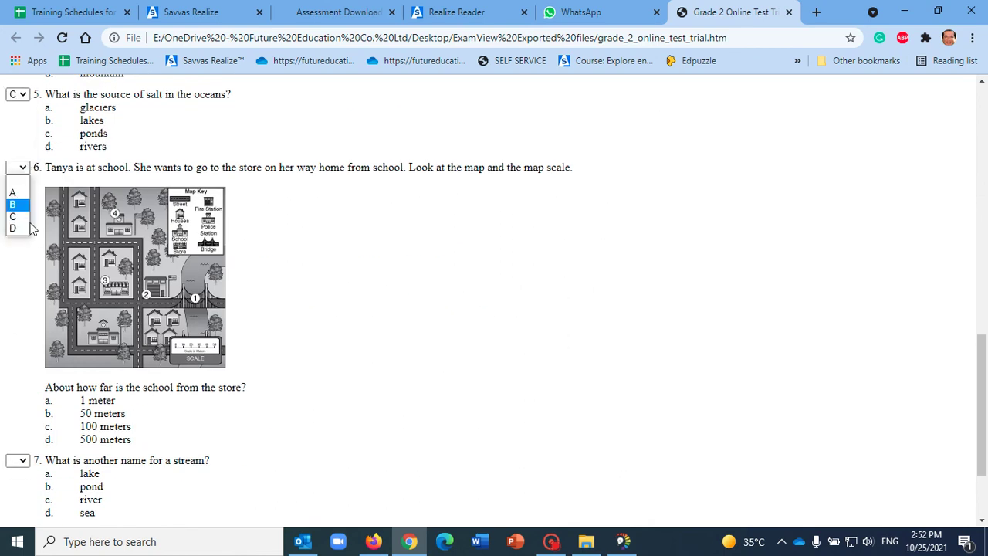
{"action": "left_click", "coordinate": [26, 218]}
{"action": "left_click", "coordinate": [25, 459]}
{"action": "scroll", "coordinate": [33, 428], "scroll_direction": "down", "scroll_amount": 1}
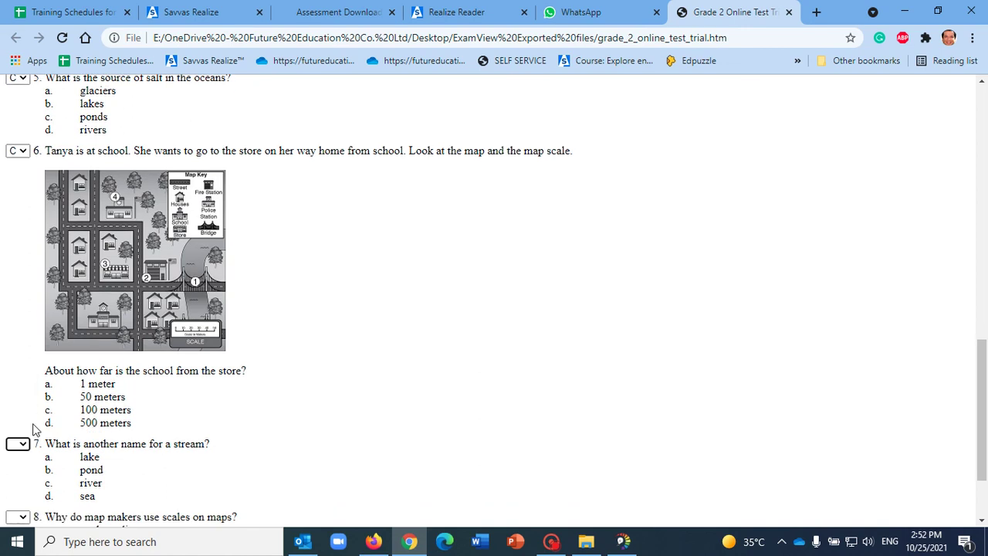
{"action": "scroll", "coordinate": [33, 429], "scroll_direction": "down", "scroll_amount": 3}
{"action": "left_click", "coordinate": [27, 340]}
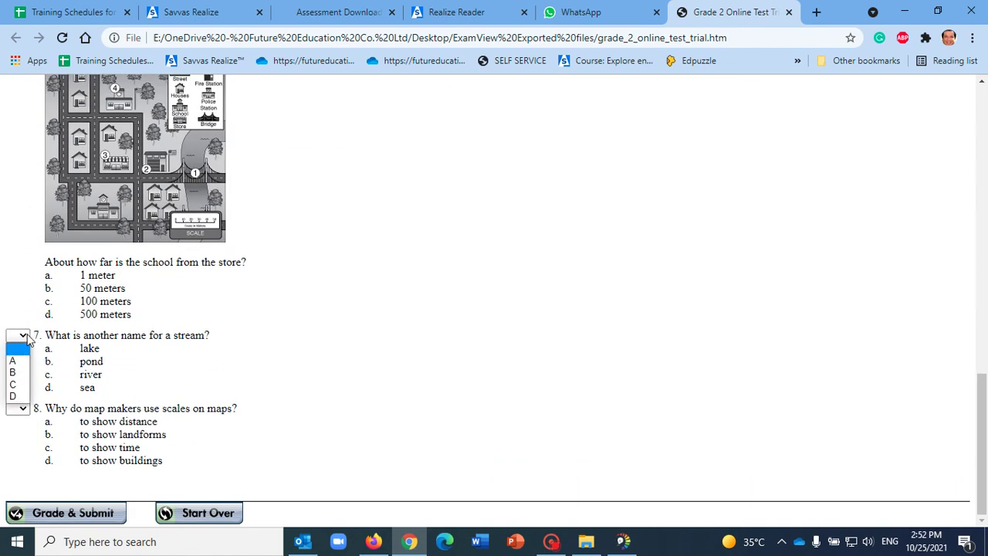
{"action": "left_click", "coordinate": [14, 374]}
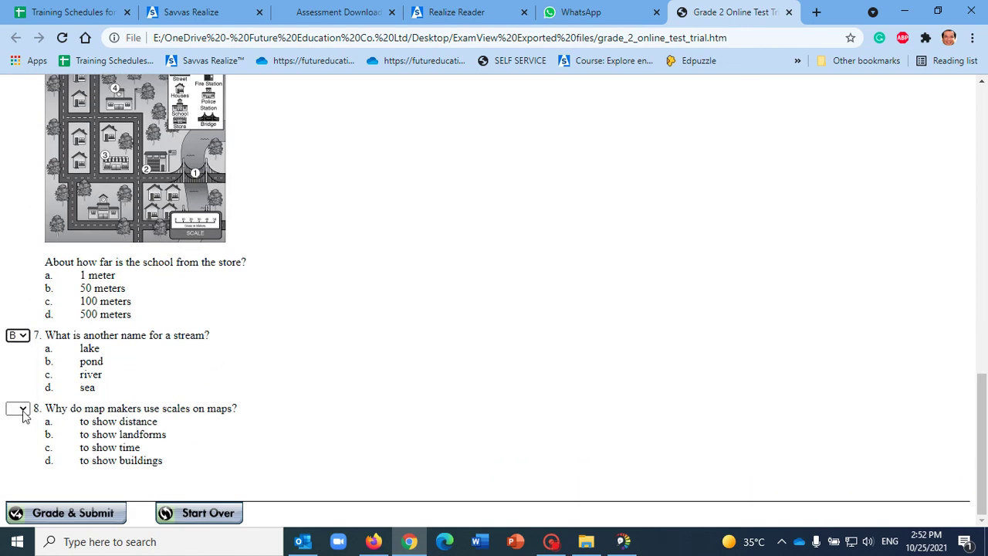
{"action": "left_click", "coordinate": [23, 409]}
{"action": "left_click", "coordinate": [14, 447]}
{"action": "scroll", "coordinate": [340, 314], "scroll_direction": "up", "scroll_amount": 12}
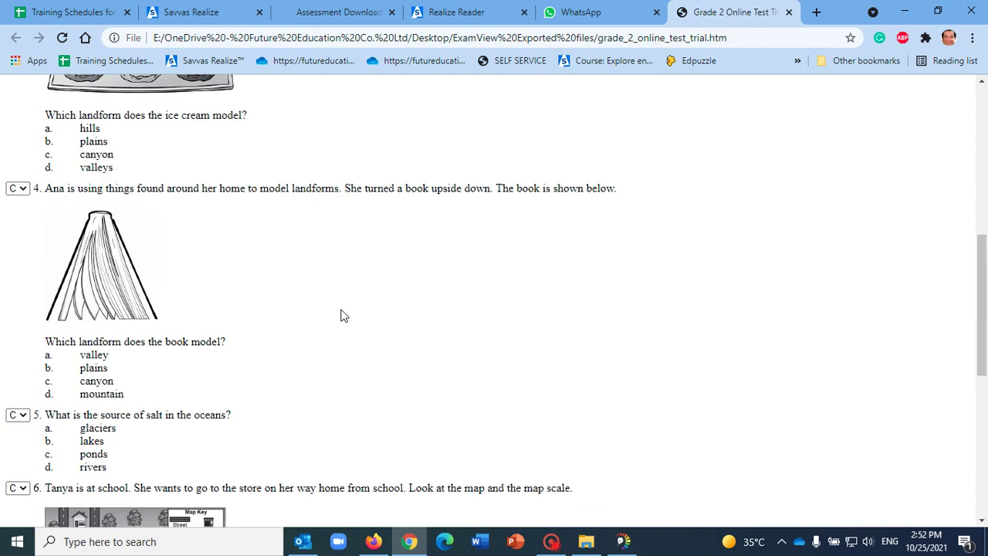
{"action": "left_click", "coordinate": [63, 95]}
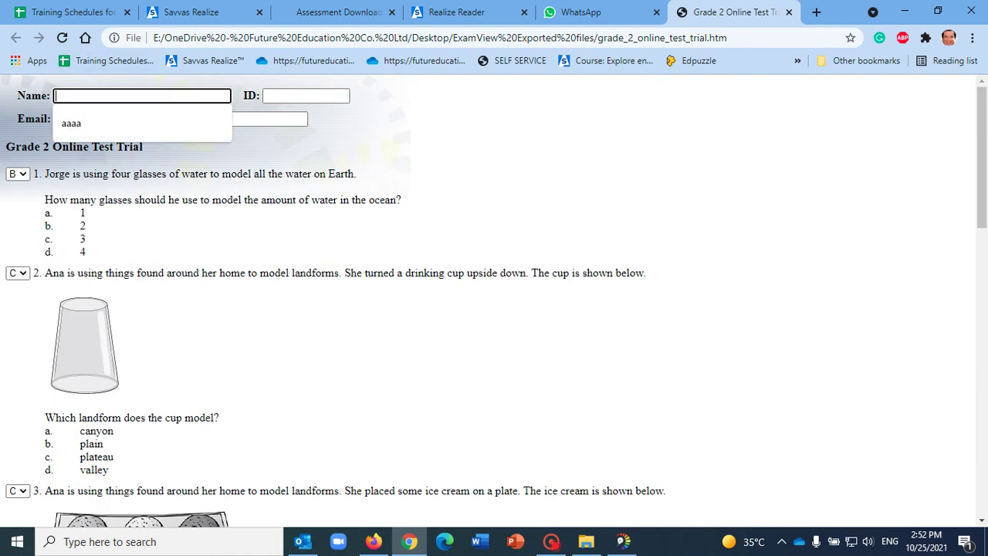
Fill the Name and Email fields with the suggested autofill entries.
{"action": "left_click", "coordinate": [71, 123]}
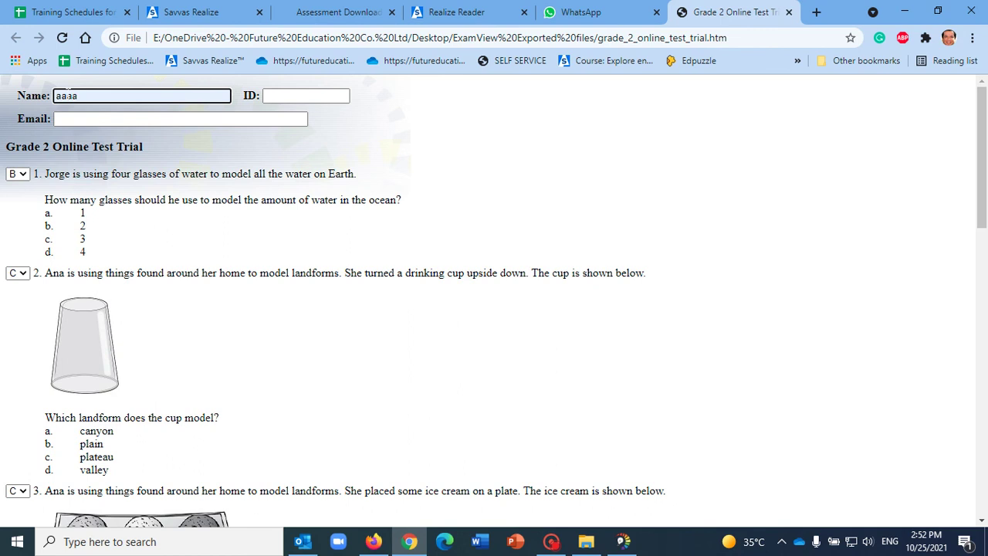
{"action": "key", "text": "Tab"}
{"action": "key", "text": "Down"}
{"action": "key", "text": "Down"}
{"action": "key", "text": "Return"}
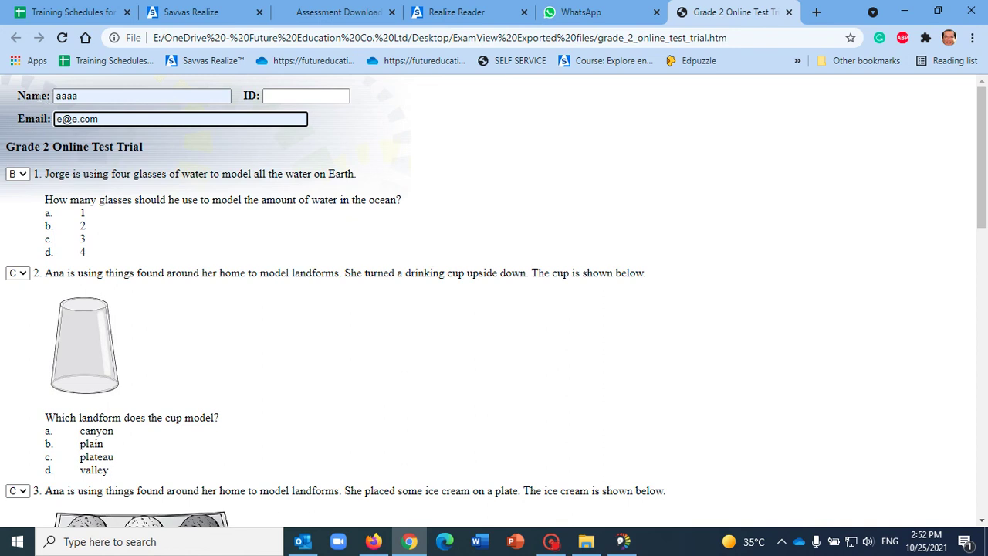
Clear question 8's answer back to blank.
{"action": "scroll", "coordinate": [410, 349], "scroll_direction": "down", "scroll_amount": 5}
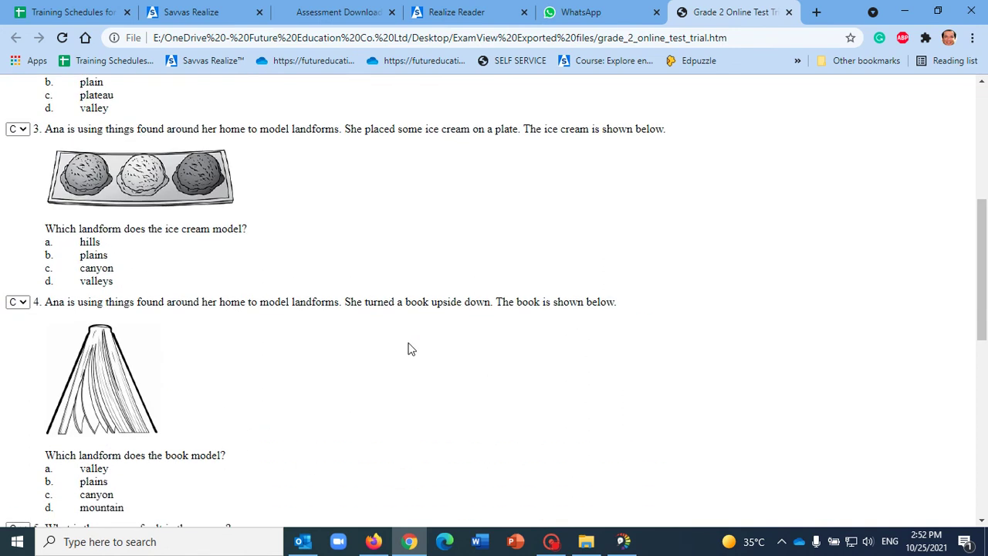
{"action": "scroll", "coordinate": [324, 340], "scroll_direction": "down", "scroll_amount": 10}
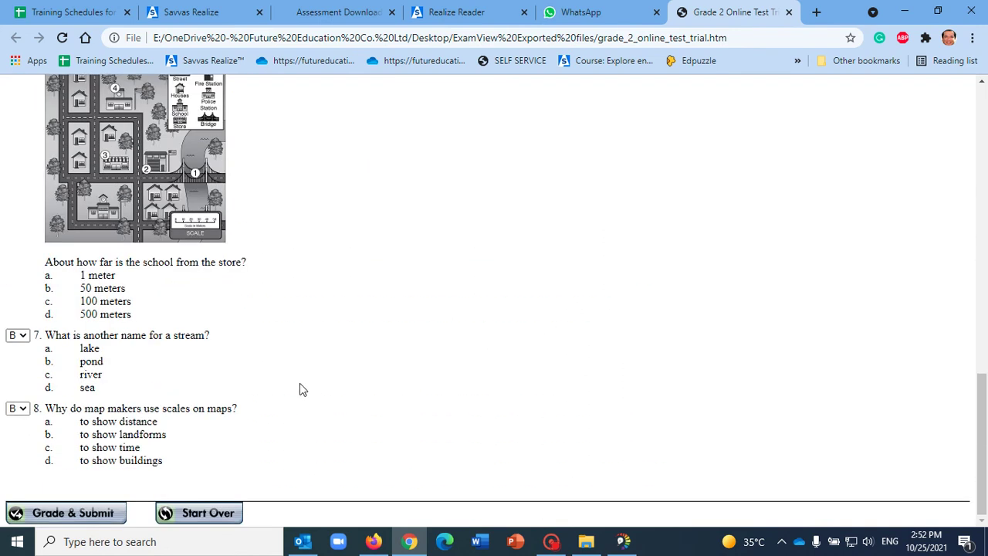
{"action": "left_click", "coordinate": [22, 409]}
{"action": "left_click", "coordinate": [17, 422]}
Answer the unanswered question 8 with C and submit the test, scoring 1/8 (13%).
{"action": "left_click", "coordinate": [76, 514]}
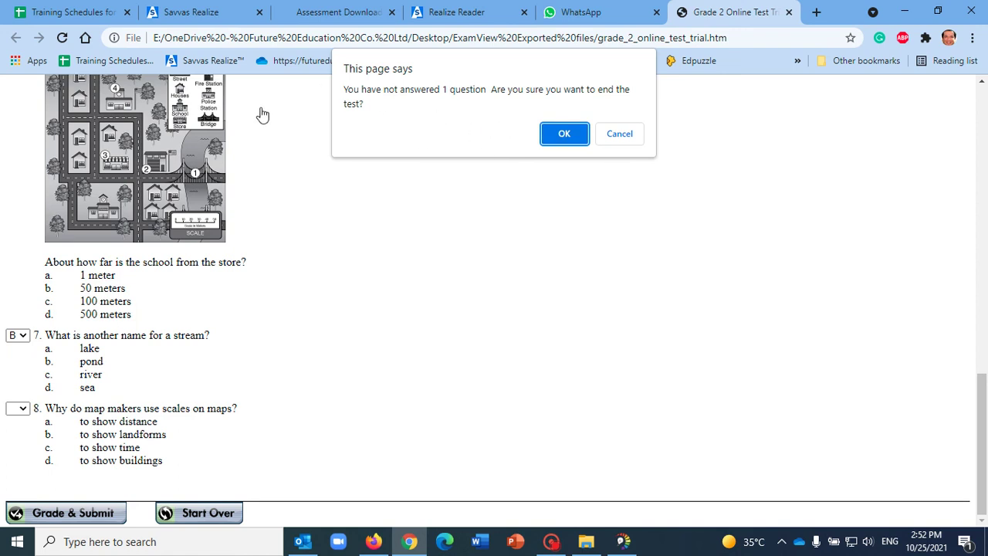
{"action": "left_click", "coordinate": [623, 134]}
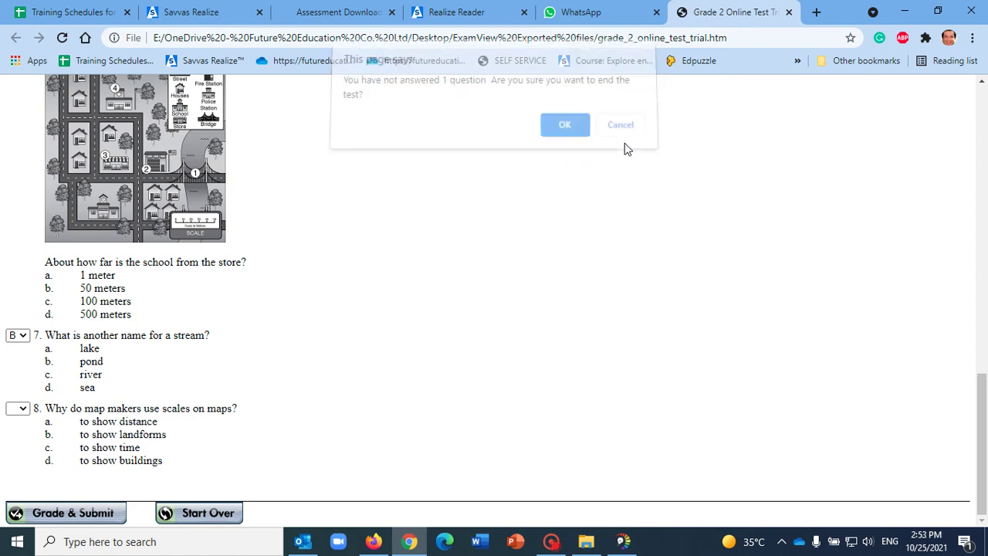
{"action": "left_click", "coordinate": [19, 409]}
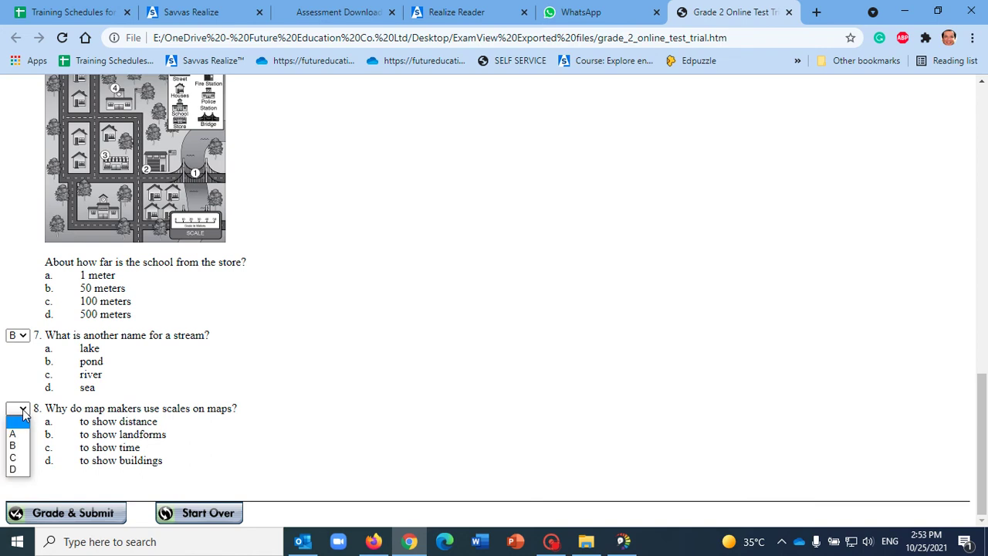
{"action": "left_click", "coordinate": [14, 460]}
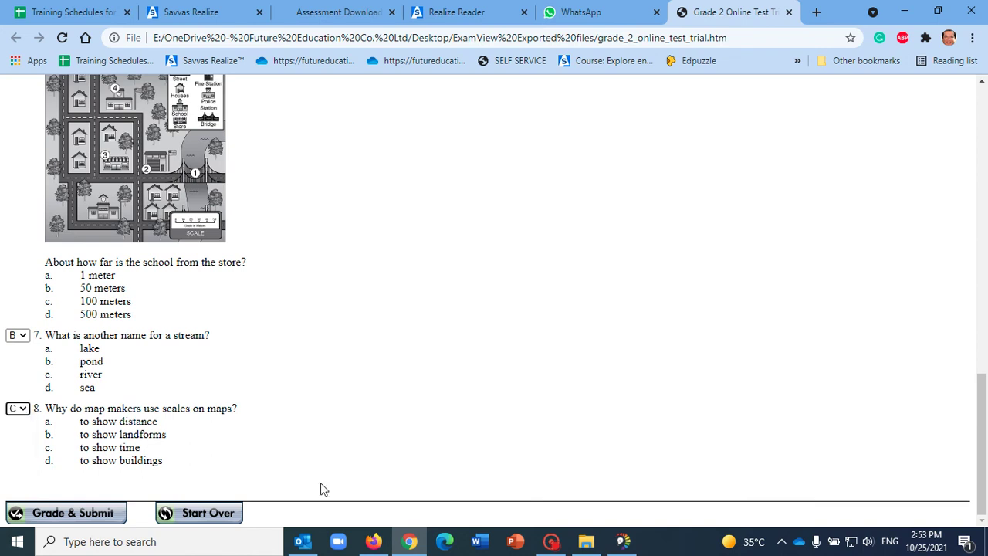
{"action": "left_click", "coordinate": [74, 516]}
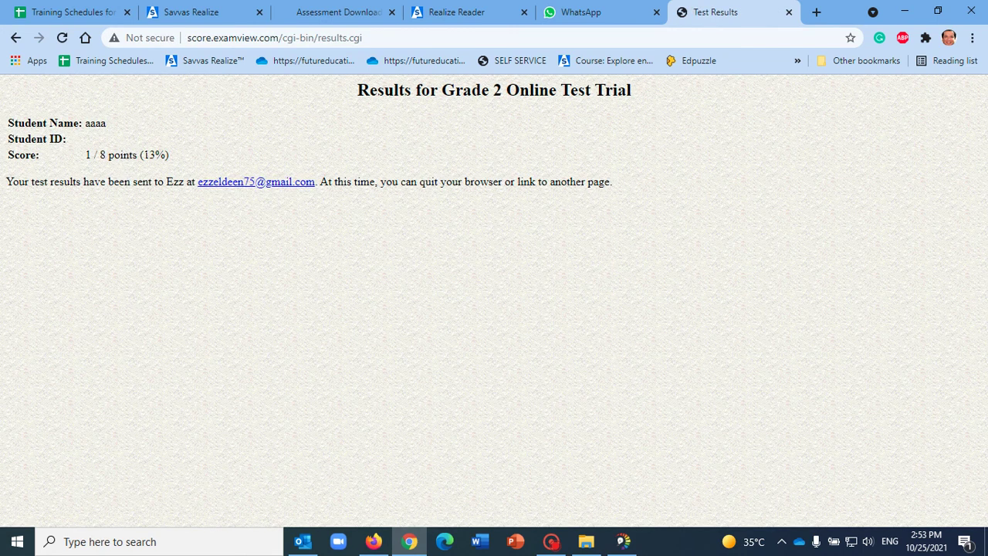
Highlight the 13% score, then go to the Gmail inbox in a new tab.
{"action": "left_click_drag", "start_coordinate": [143, 156], "coordinate": [169, 155]}
{"action": "left_click", "coordinate": [815, 12]}
{"action": "left_click", "coordinate": [848, 99]}
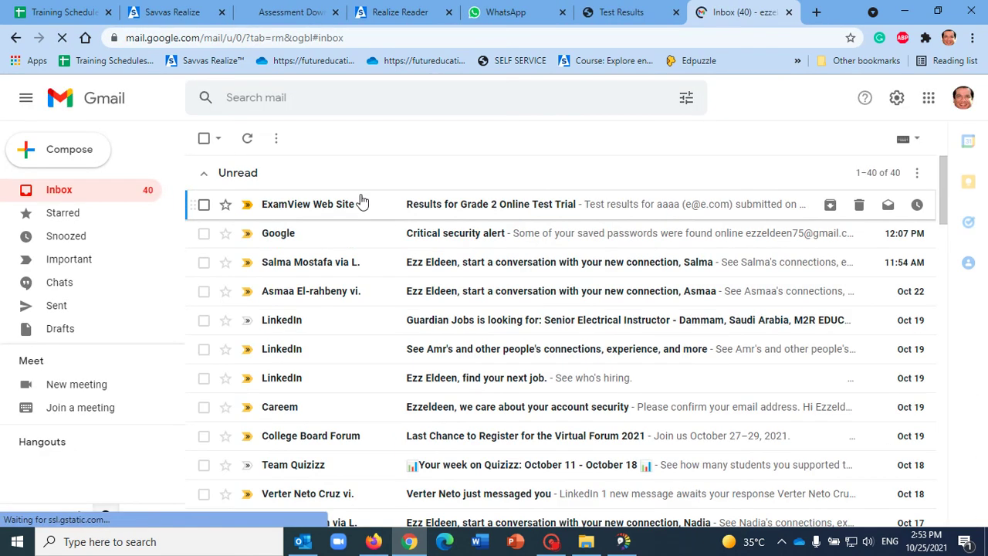
Read through the 'Results for Grade 2 Online Test Trial' email showing the 1/8 score.
{"action": "left_click", "coordinate": [298, 214]}
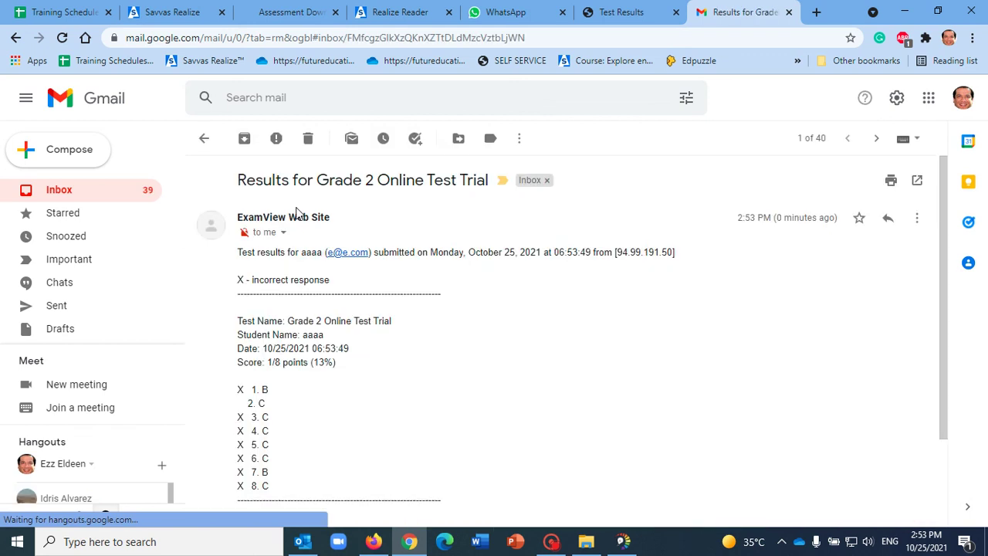
{"action": "scroll", "coordinate": [454, 357], "scroll_direction": "down", "scroll_amount": 3}
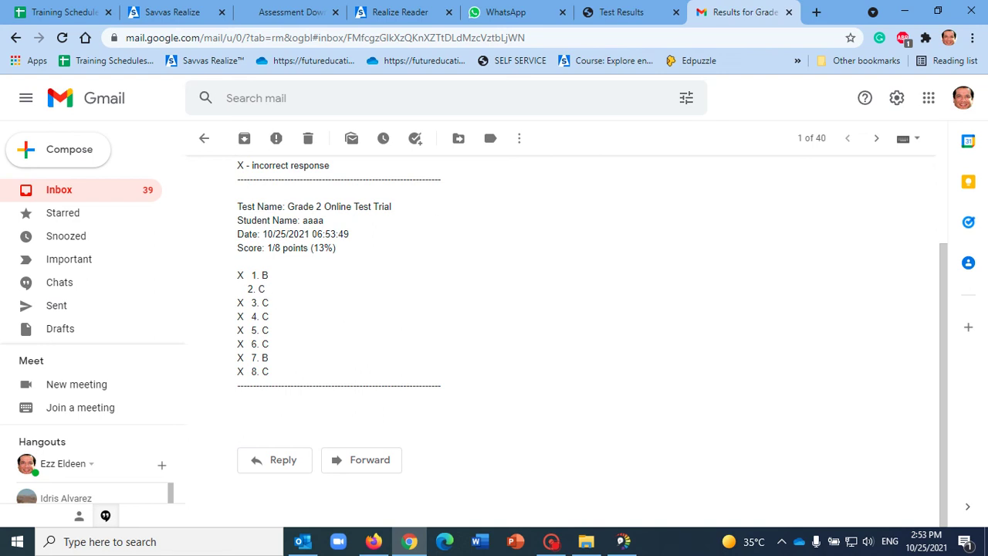
{"action": "scroll", "coordinate": [461, 335], "scroll_direction": "up", "scroll_amount": 2}
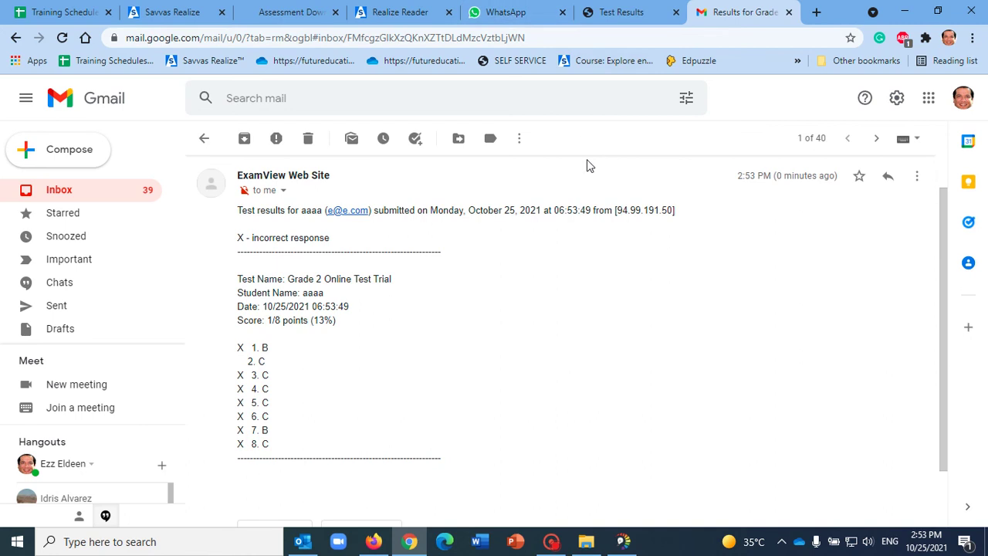
{"action": "left_click", "coordinate": [621, 540]}
Show the ExamView Exported files folder with grade_2_online_test_trial.htm and its files folder.
{"action": "left_click", "coordinate": [586, 541]}
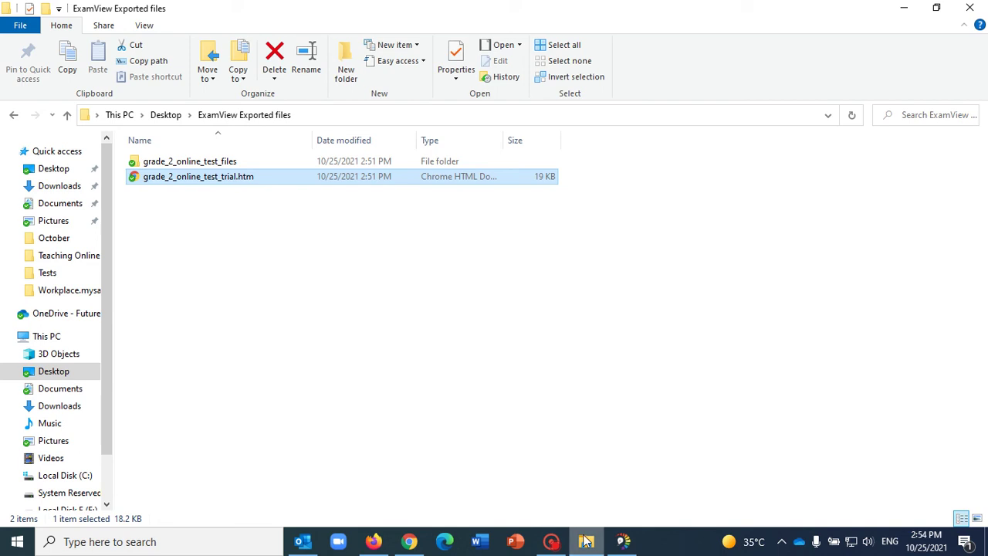
{"action": "mouse_move", "coordinate": [554, 546]}
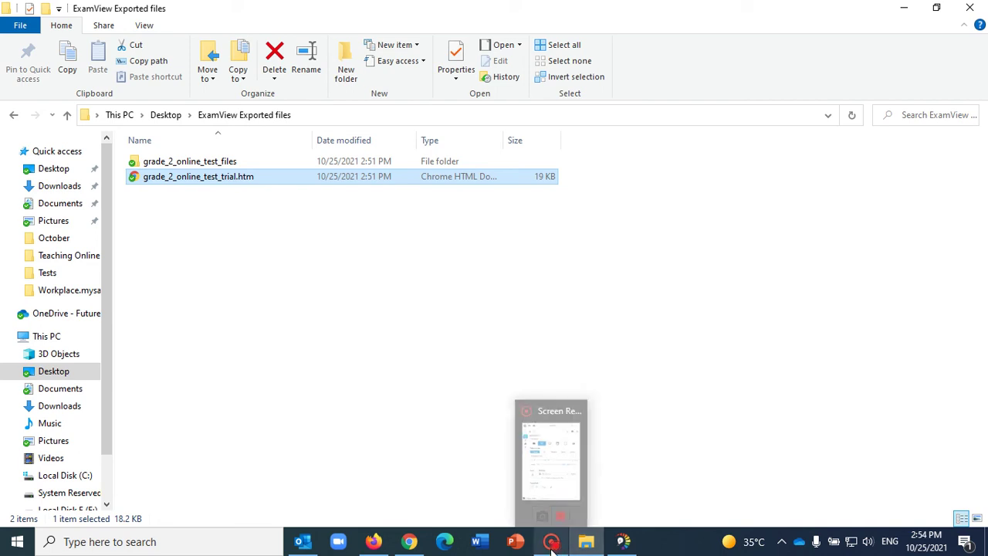